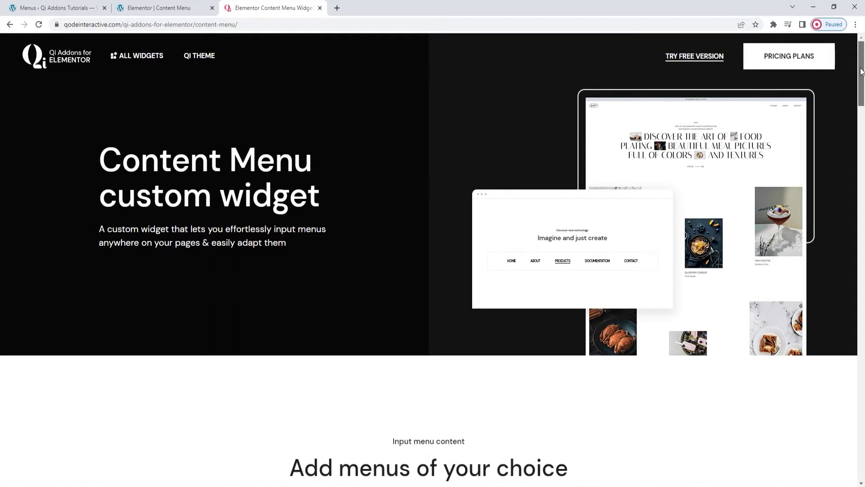
# Scroll through the Qode Interactive Content Menu showcase, then return to the Elementor Content Menu editor.
pyautogui.moveTo(860, 71); pyautogui.dragTo(863, 118)
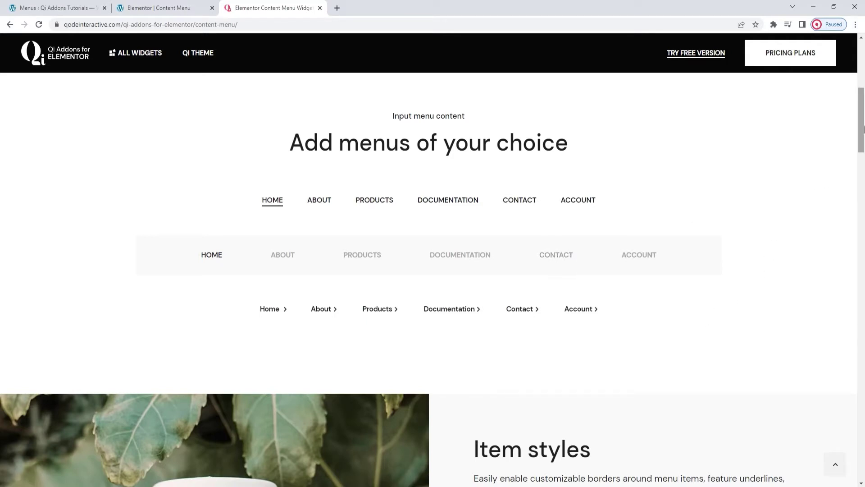
pyautogui.moveTo(861, 130); pyautogui.dragTo(862, 232)
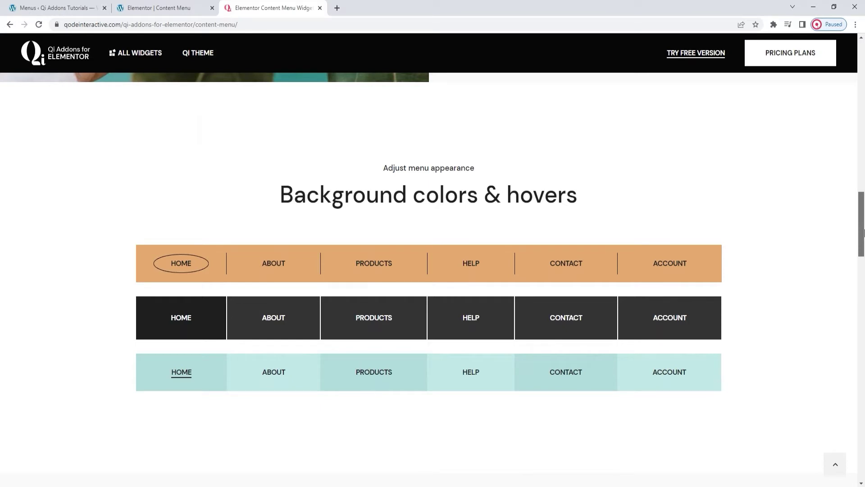
pyautogui.moveTo(863, 232); pyautogui.dragTo(863, 286)
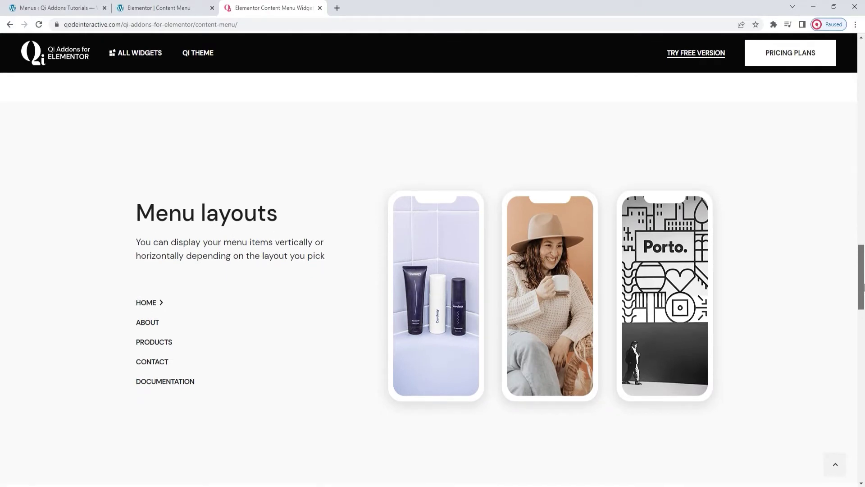
pyautogui.moveTo(863, 286); pyautogui.dragTo(863, 348)
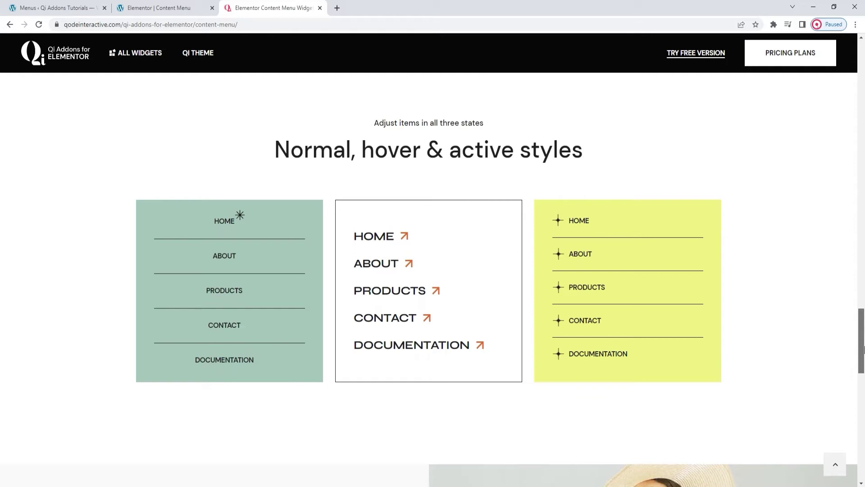
pyautogui.moveTo(863, 349); pyautogui.dragTo(863, 407)
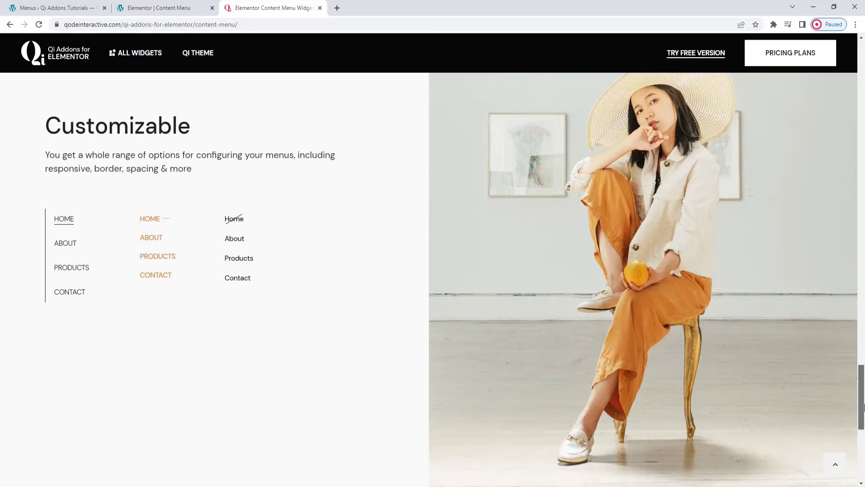
pyautogui.moveTo(863, 407); pyautogui.dragTo(863, 414)
pyautogui.click(191, 4)
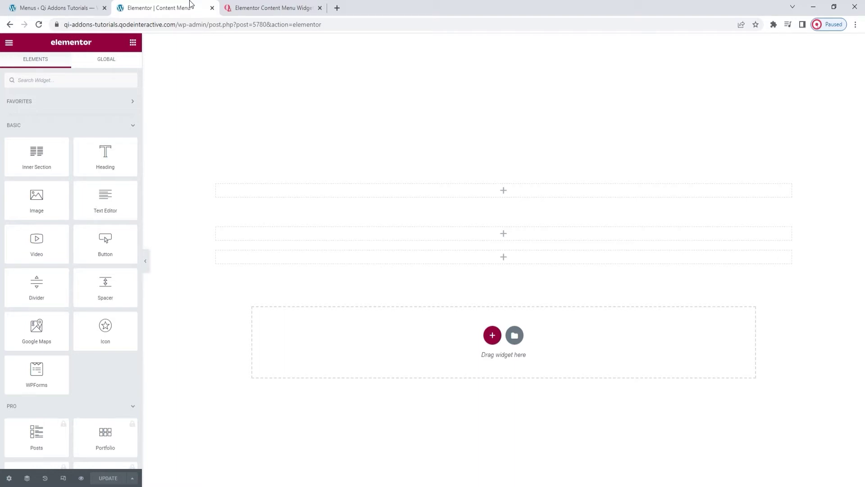
pyautogui.click(77, 4)
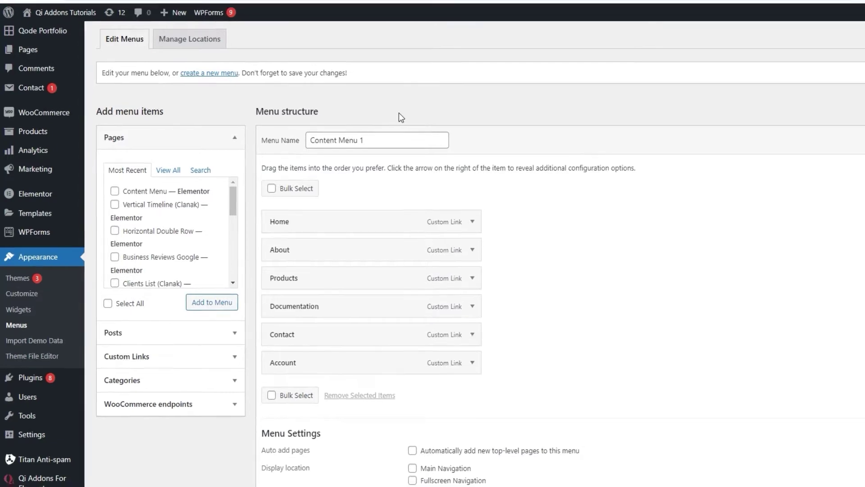
pyautogui.click(198, 9)
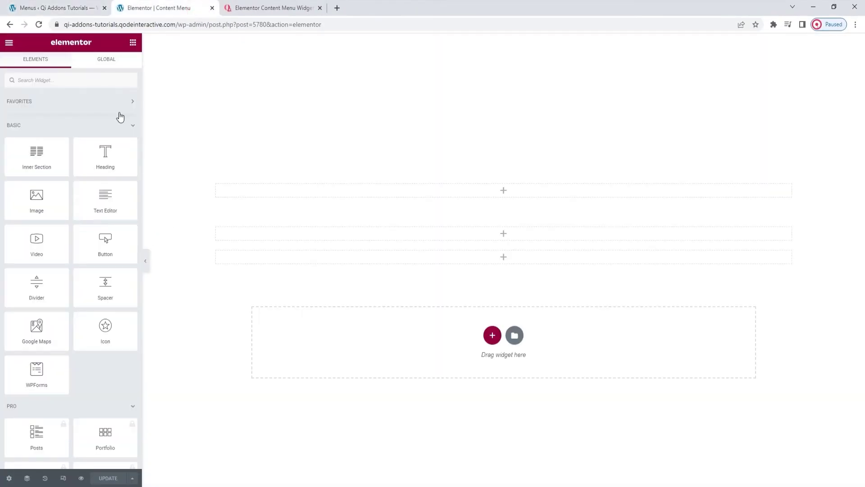
# Search 'conte' and drop the Content Menu widget into the top empty section.
pyautogui.click(94, 82)
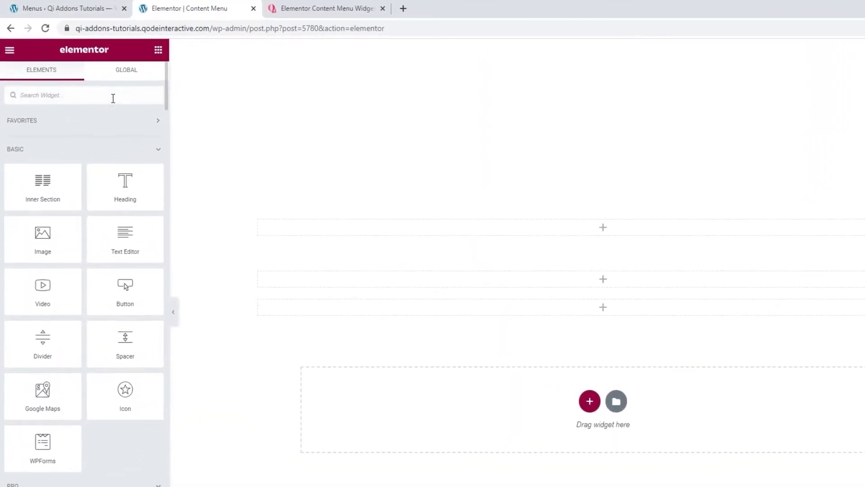
pyautogui.write('conte')
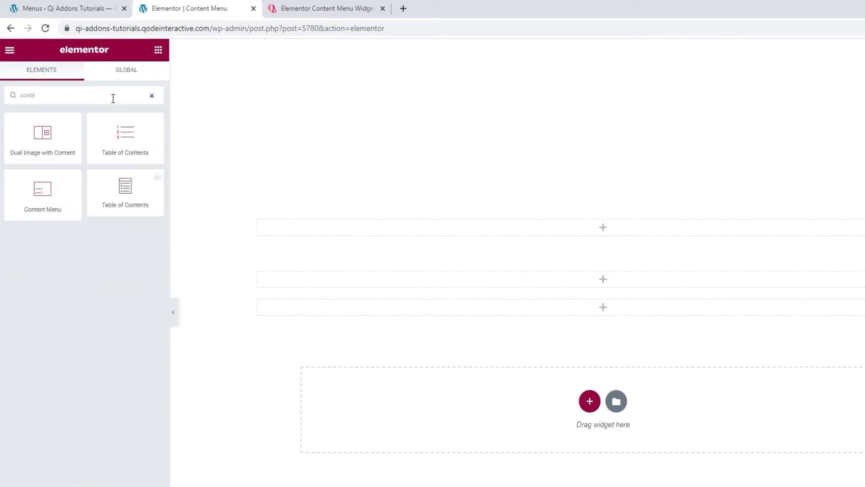
pyautogui.moveTo(42, 192); pyautogui.dragTo(423, 226)
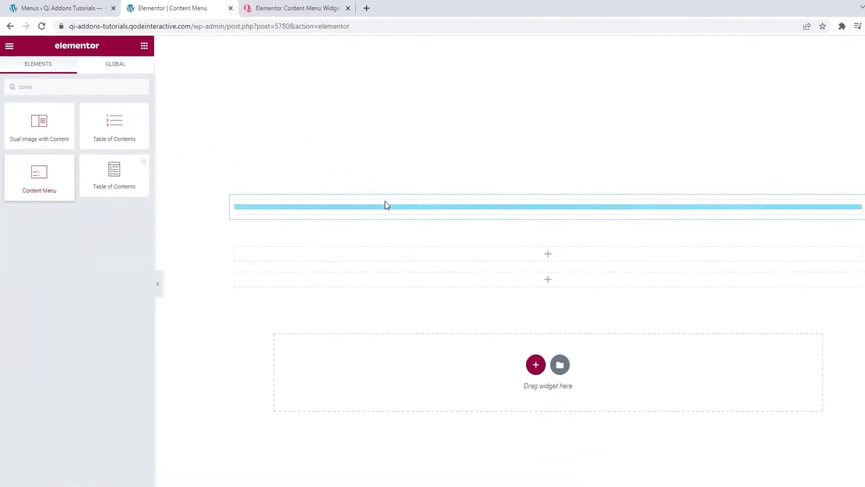
pyautogui.moveTo(386, 205); pyautogui.dragTo(386, 206)
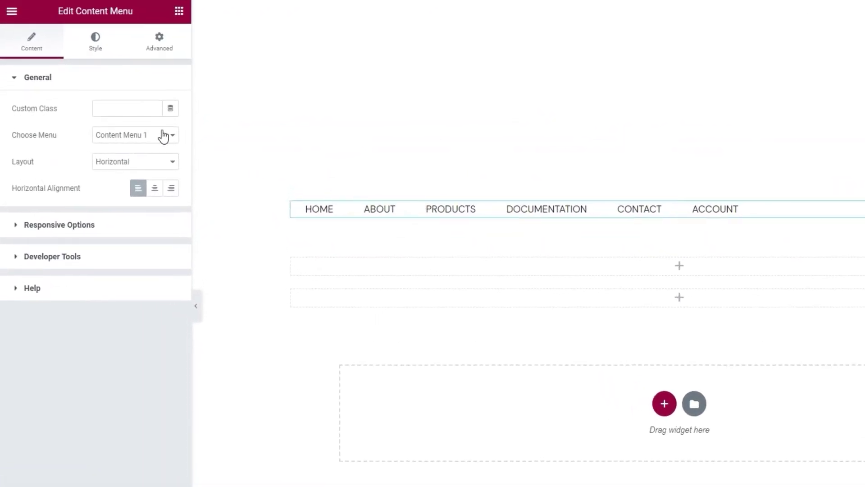
# Keep Content Menu 1 in a Horizontal layout after trying Vertical, and center-align the items.
pyautogui.click(163, 136)
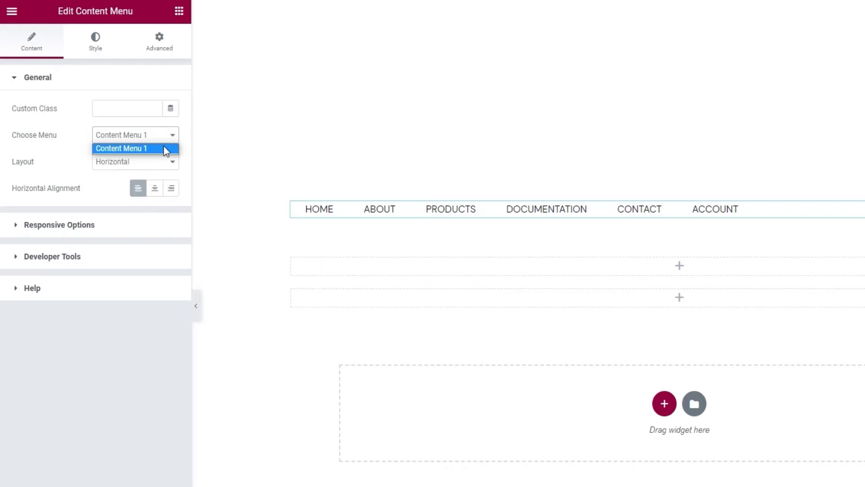
pyautogui.click(165, 147)
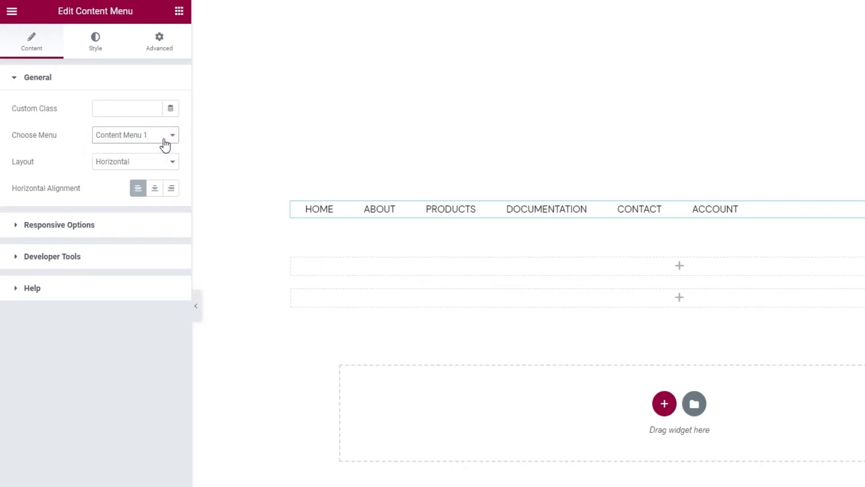
pyautogui.click(158, 169)
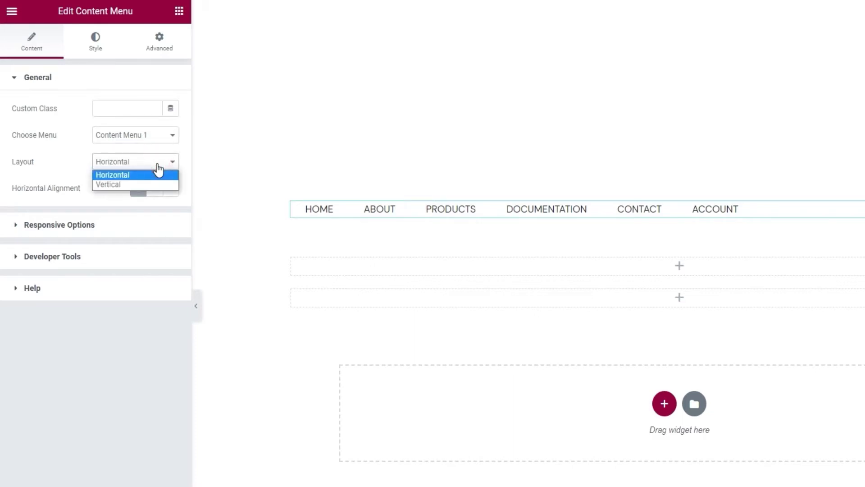
pyautogui.click(154, 185)
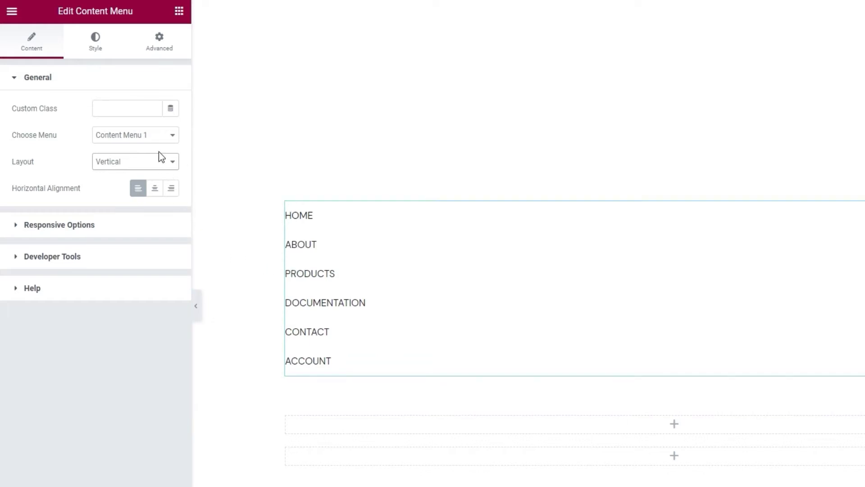
pyautogui.click(143, 162)
pyautogui.click(140, 176)
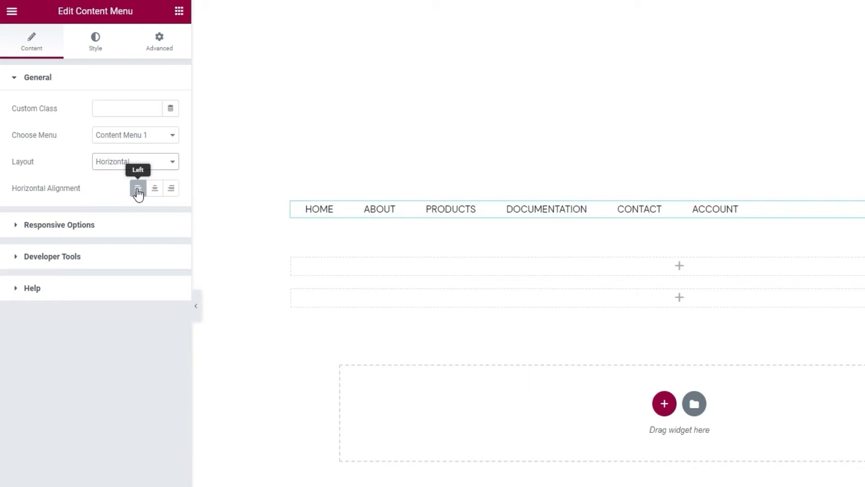
pyautogui.click(154, 189)
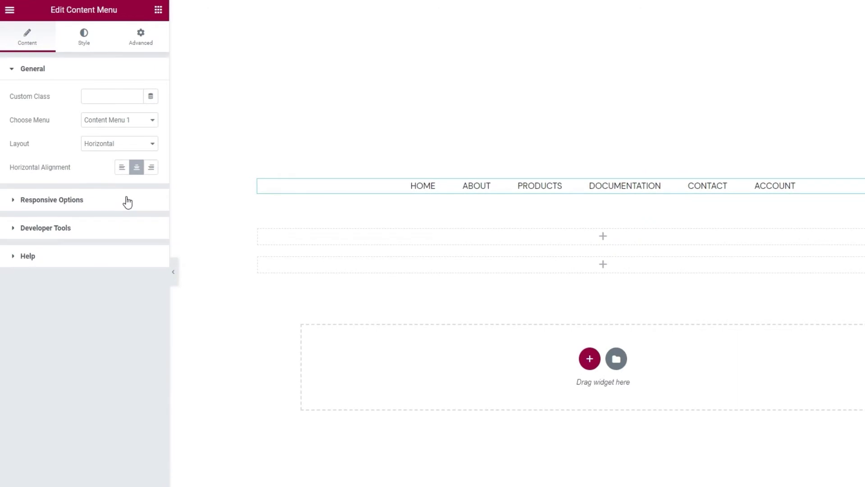
# Enable the responsive menu at a 680 breakpoint under Responsive Options.
pyautogui.click(128, 201)
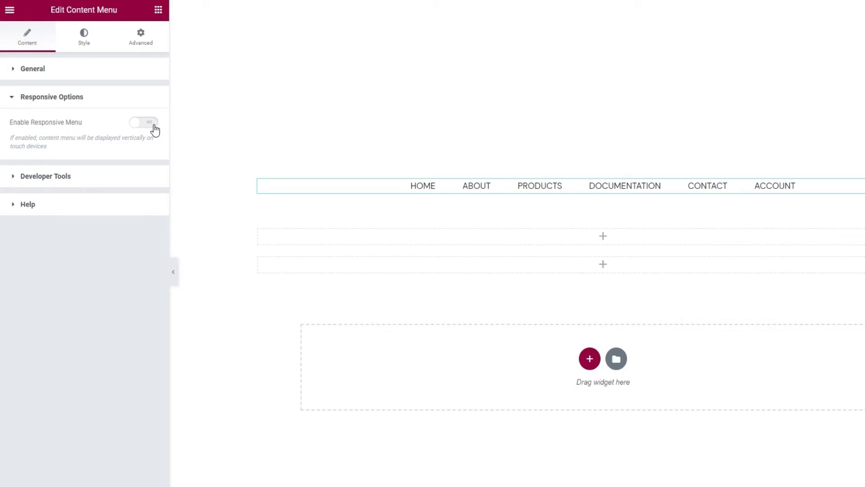
pyautogui.click(155, 129)
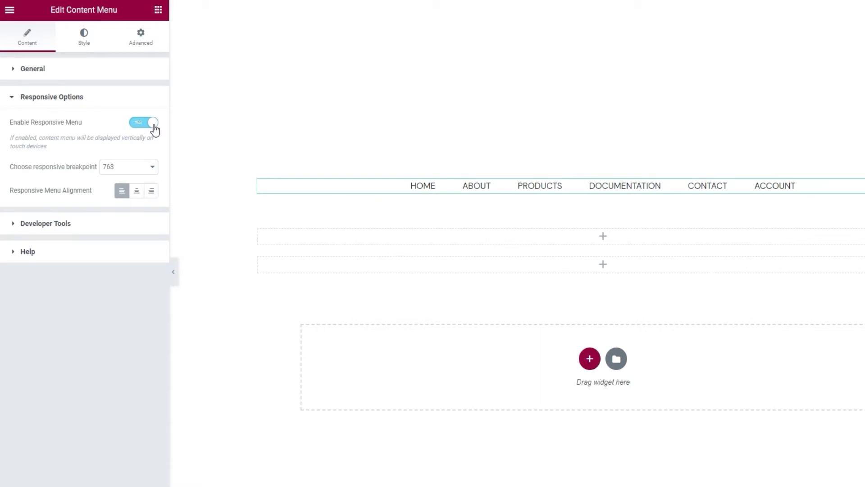
pyautogui.click(137, 167)
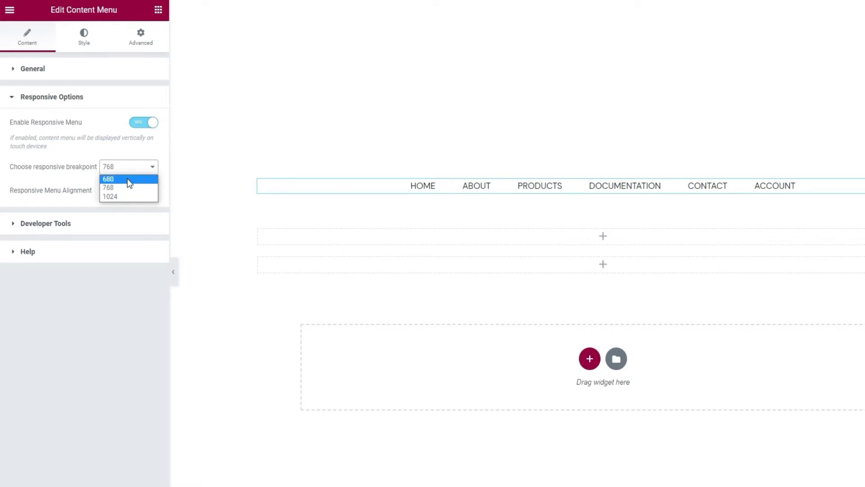
pyautogui.click(127, 178)
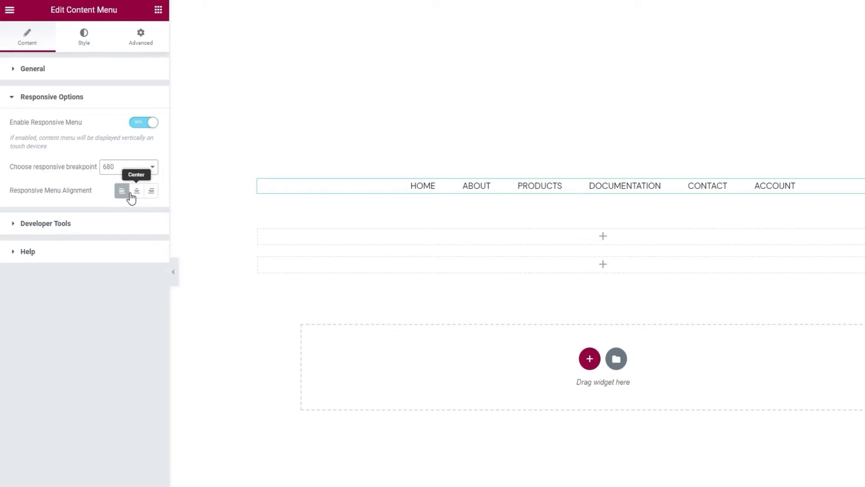
pyautogui.click(118, 221)
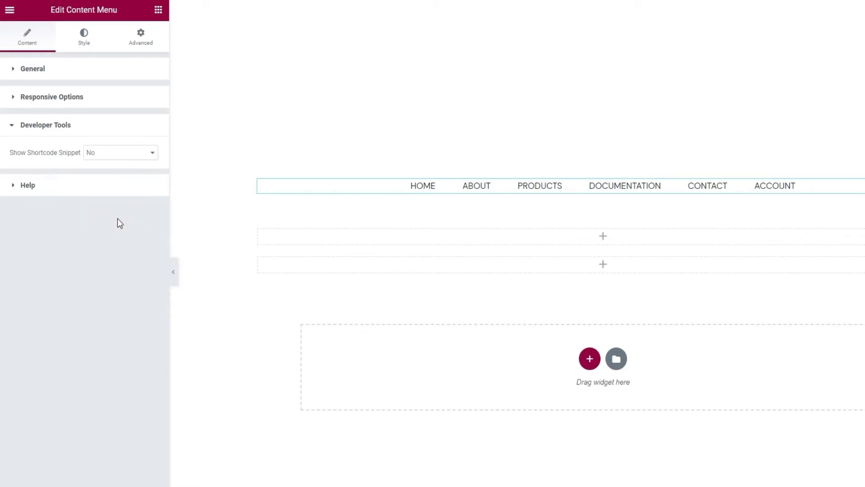
pyautogui.click(115, 153)
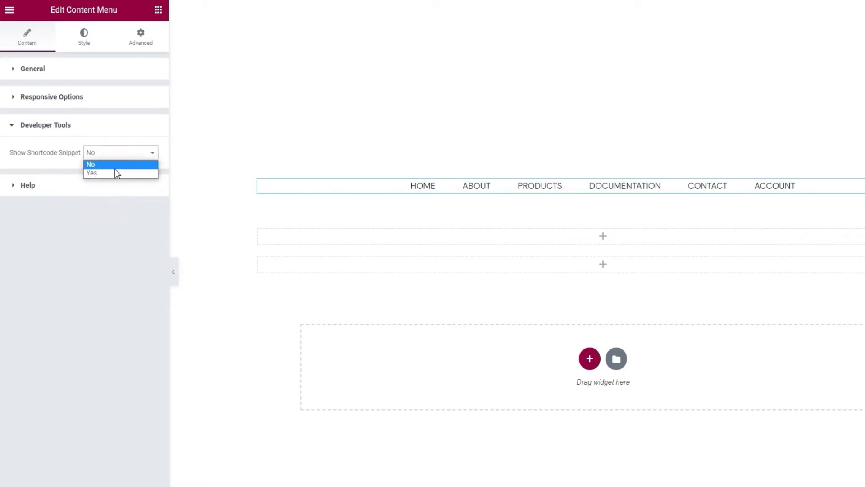
pyautogui.click(109, 174)
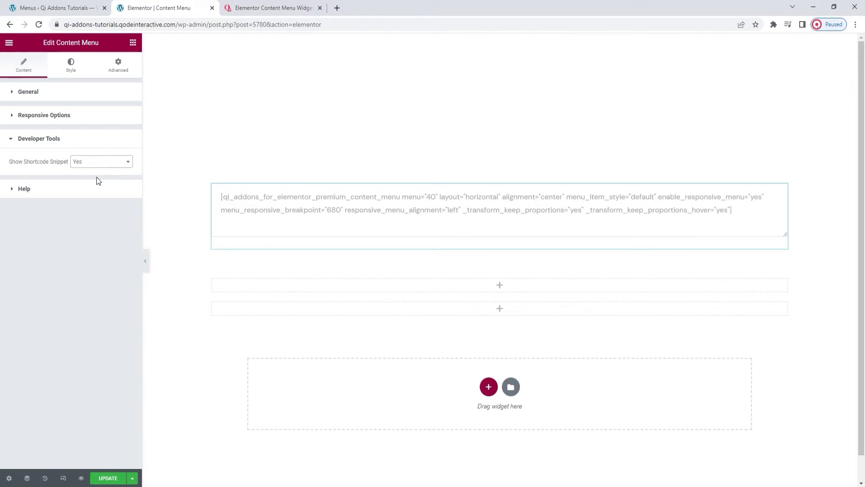
pyautogui.click(96, 162)
pyautogui.click(92, 170)
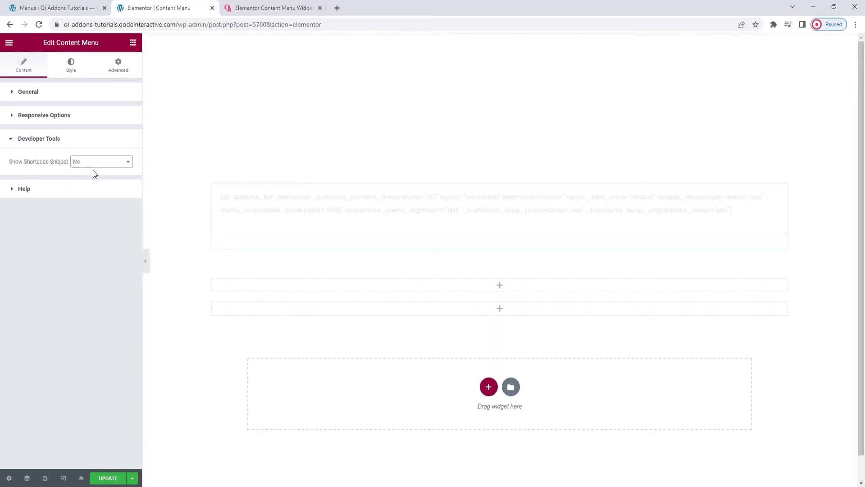
pyautogui.click(90, 190)
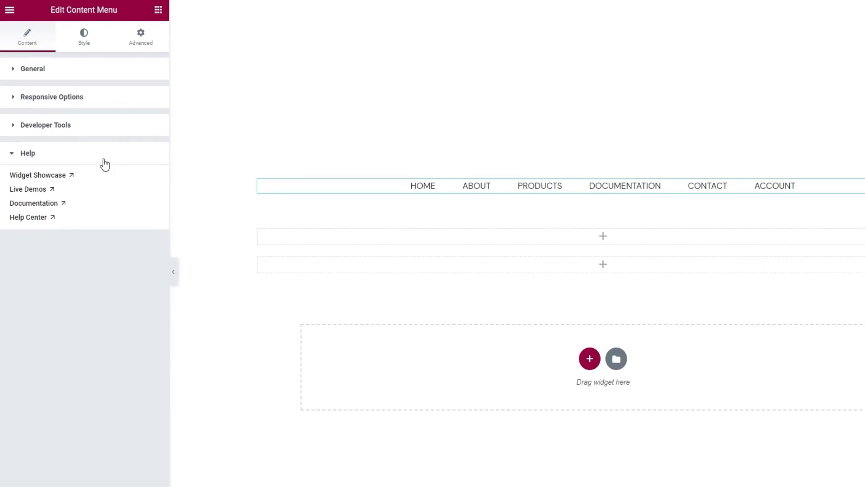
pyautogui.click(104, 164)
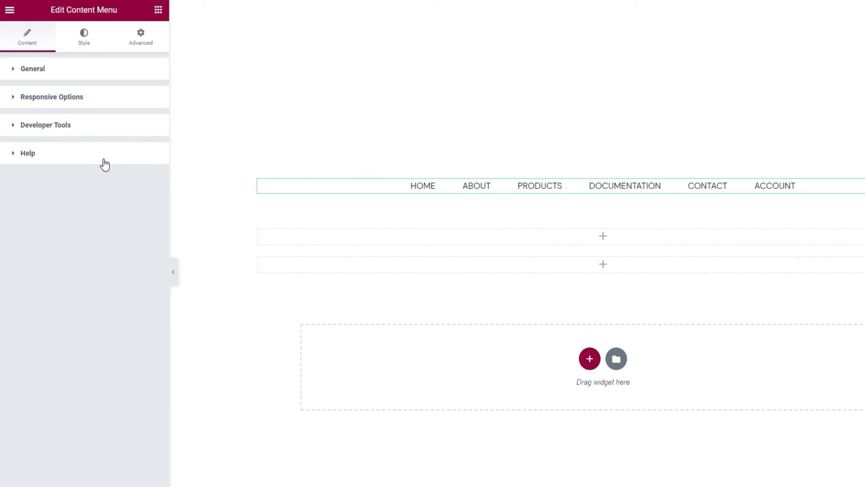
pyautogui.click(90, 49)
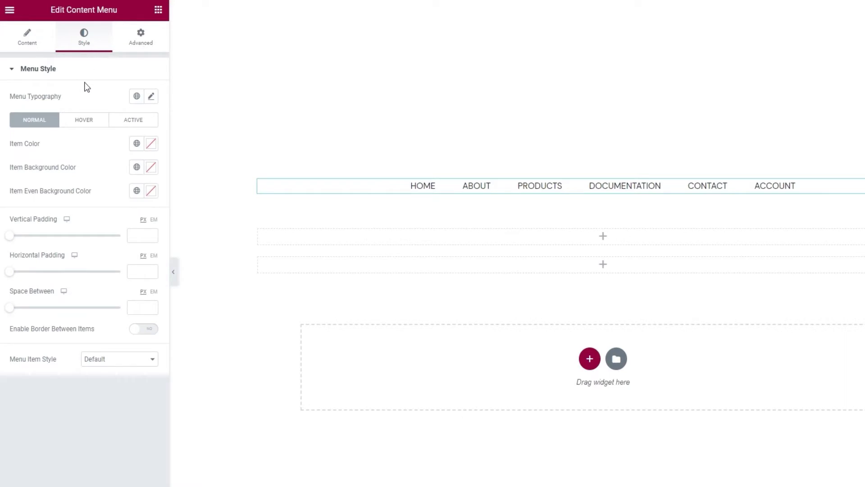
# Open Menu Typography, leaving font family and font size at their defaults.
pyautogui.click(152, 96)
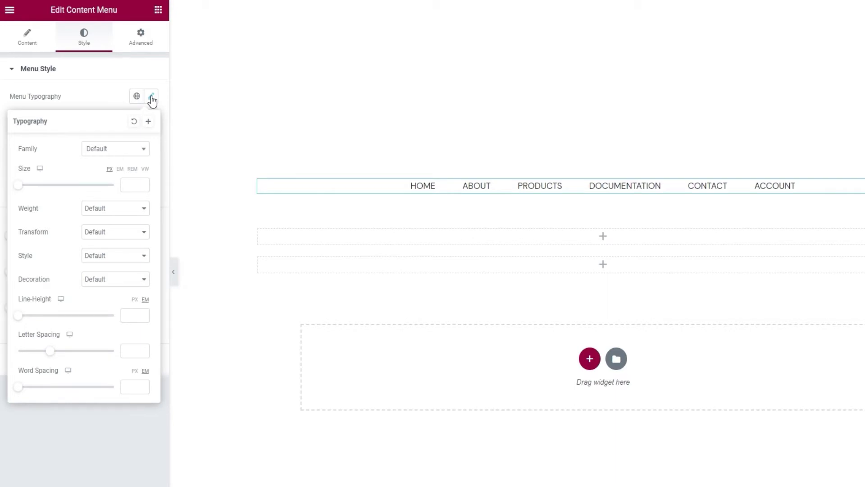
pyautogui.click(113, 152)
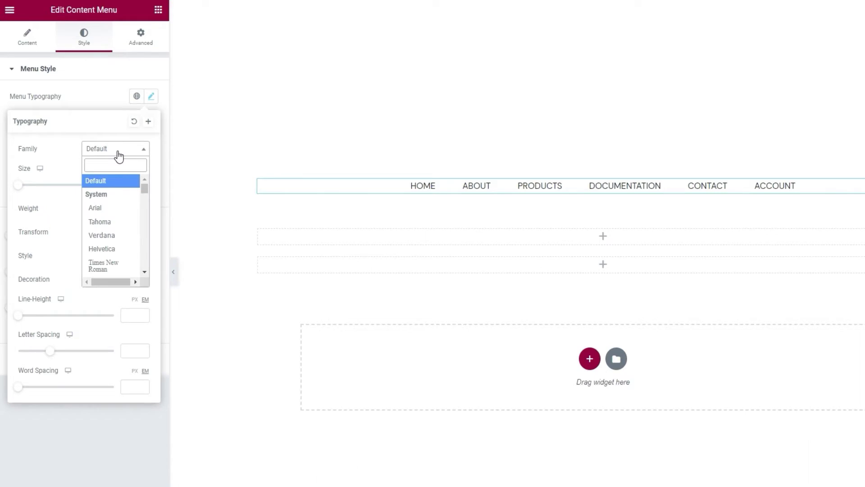
pyautogui.click(118, 156)
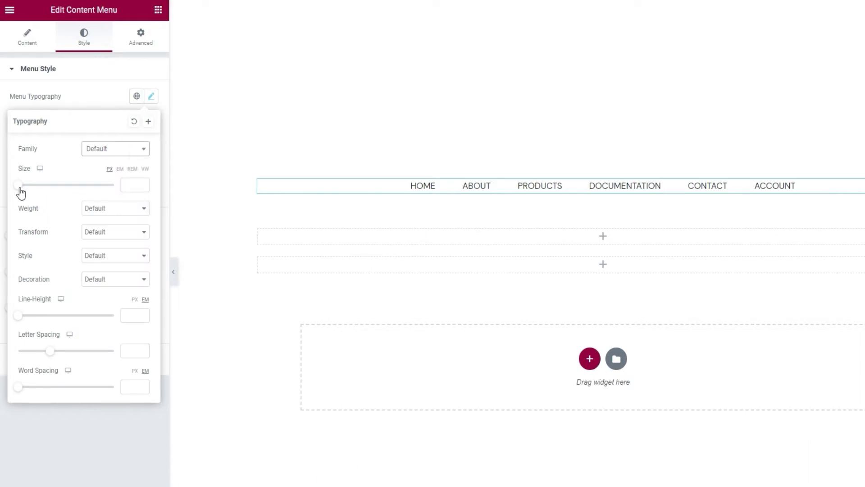
pyautogui.moveTo(20, 188); pyautogui.dragTo(40, 188)
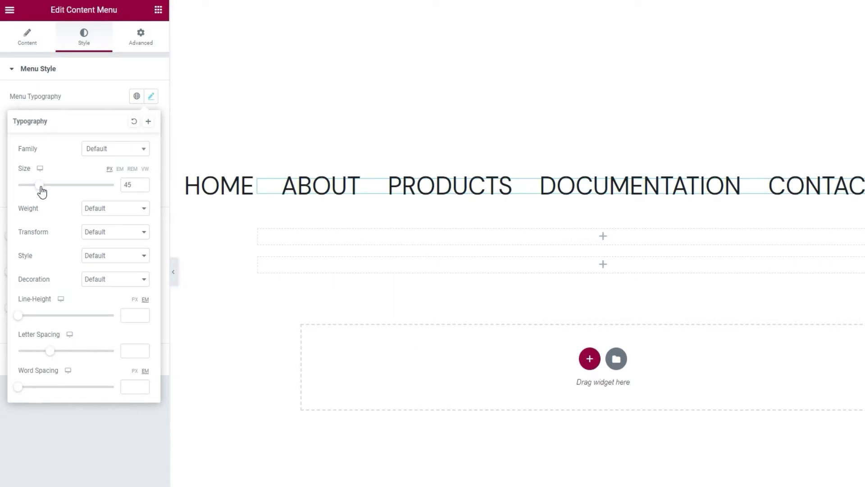
pyautogui.doubleClick(129, 187)
pyautogui.press('BackSpace')
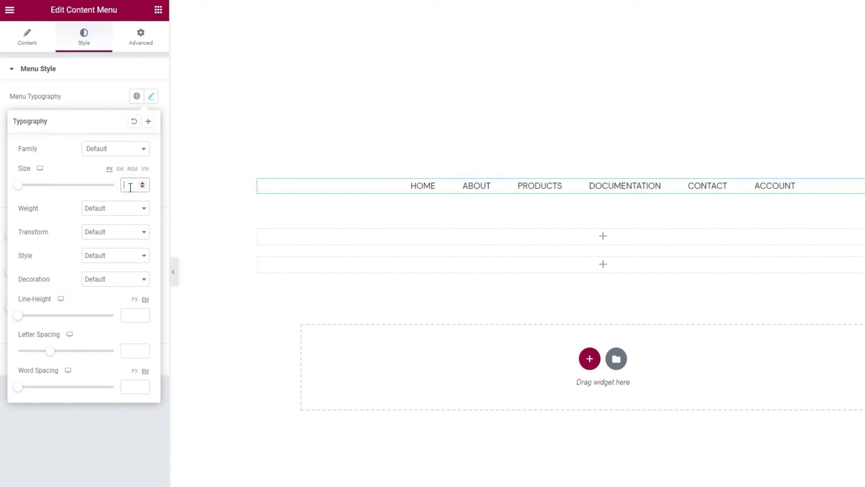
# Set font weight to 700, keeping transform, style and decoration at default.
pyautogui.click(115, 211)
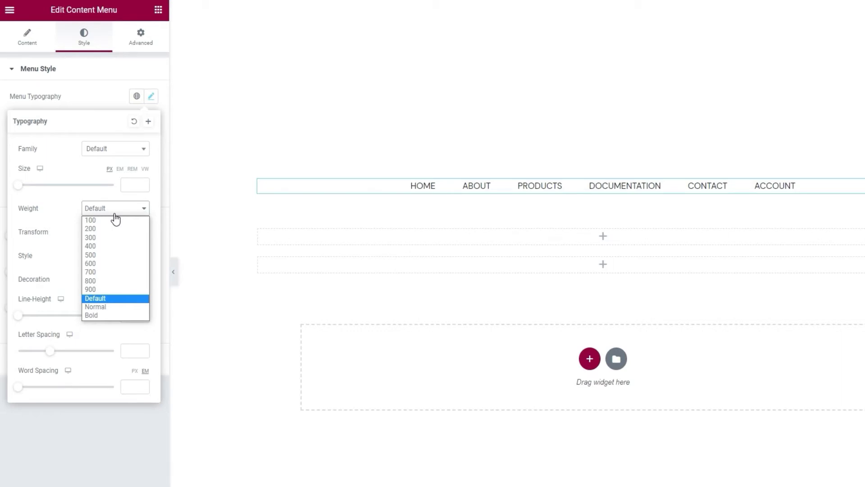
pyautogui.click(104, 272)
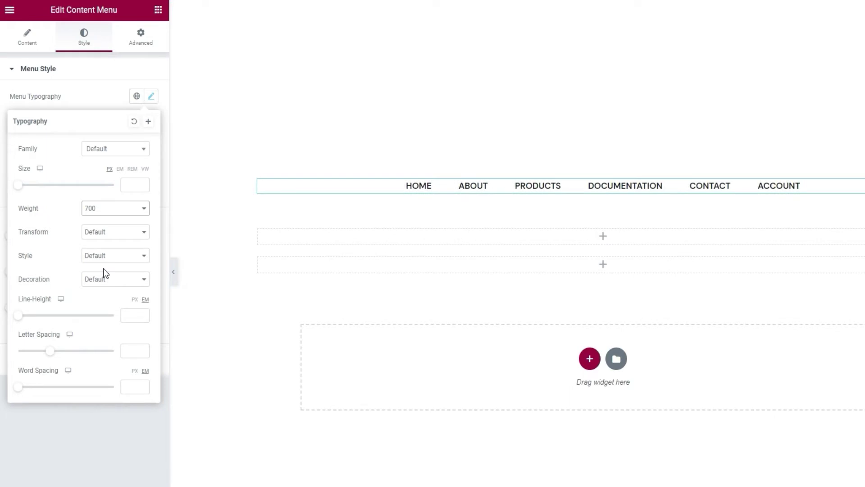
pyautogui.click(108, 232)
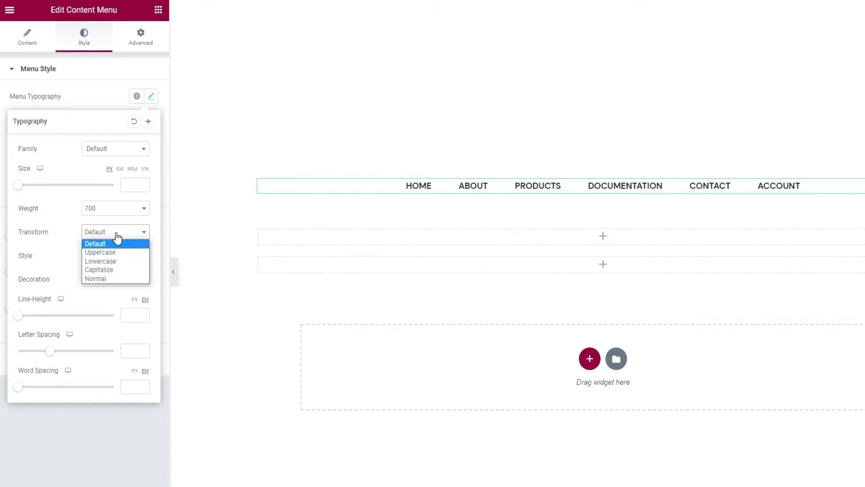
pyautogui.click(117, 234)
pyautogui.click(119, 264)
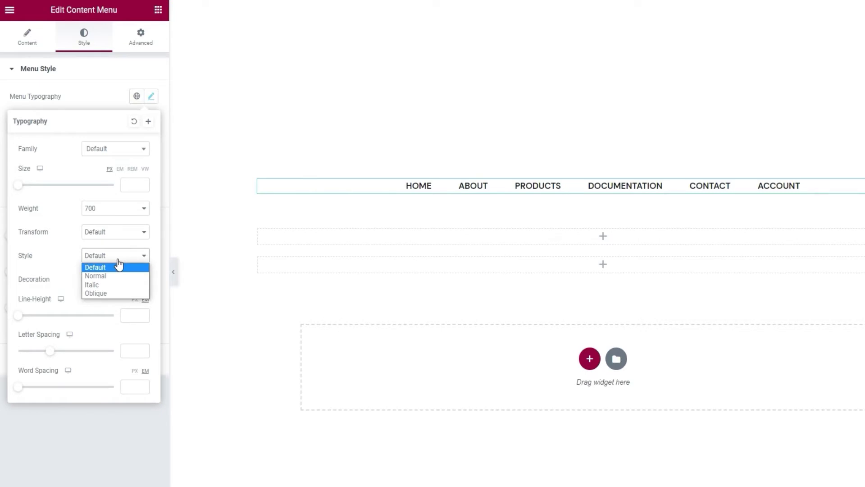
pyautogui.click(118, 260)
pyautogui.click(118, 279)
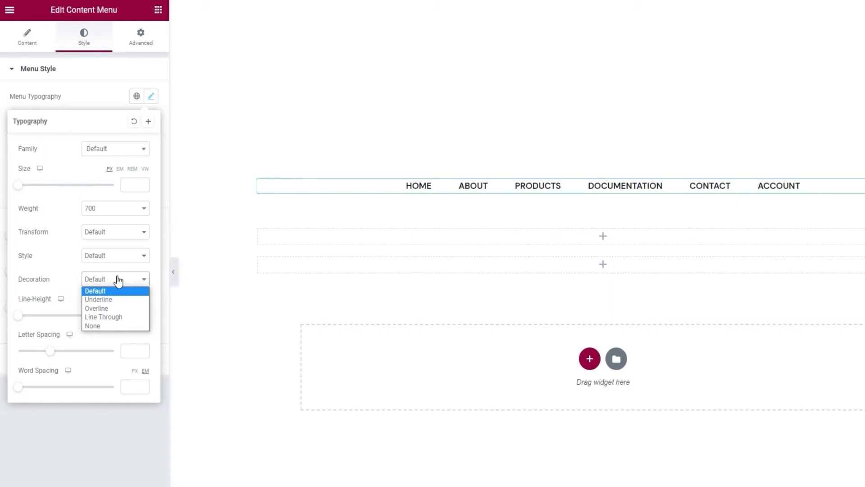
pyautogui.click(117, 279)
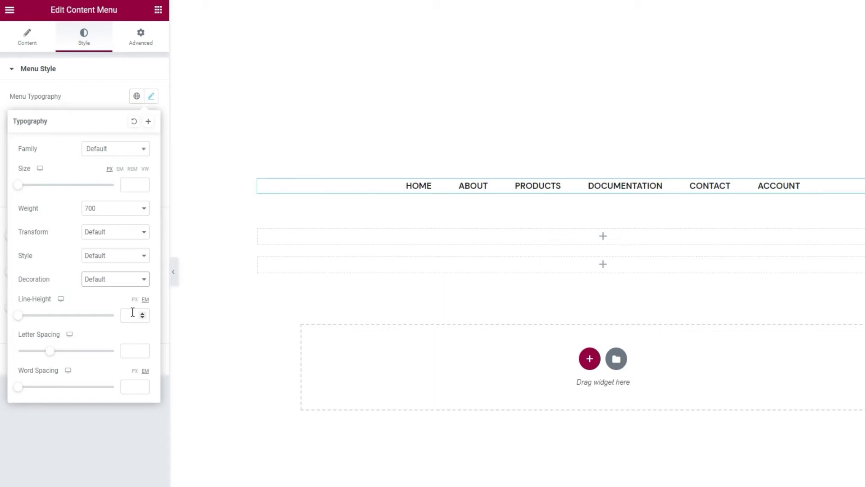
# Tighten letter spacing to -0.2 and close the Typography popover.
pyautogui.click(123, 350)
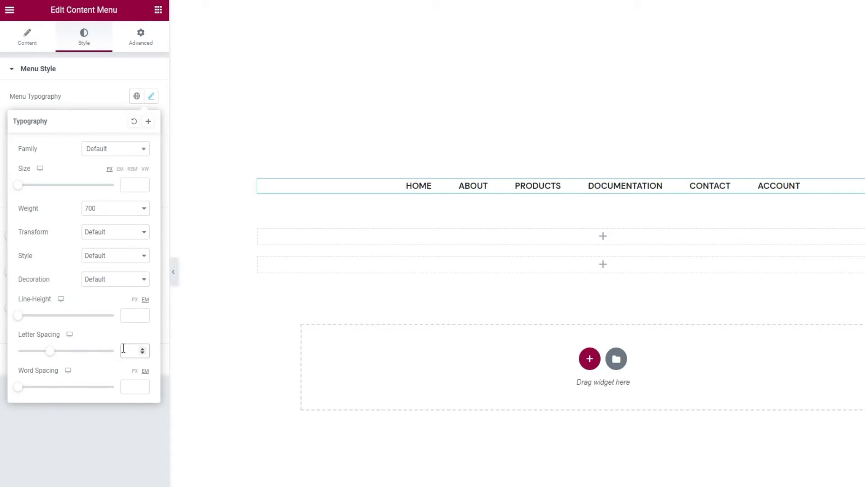
pyautogui.write('-0.2')
pyautogui.click(105, 367)
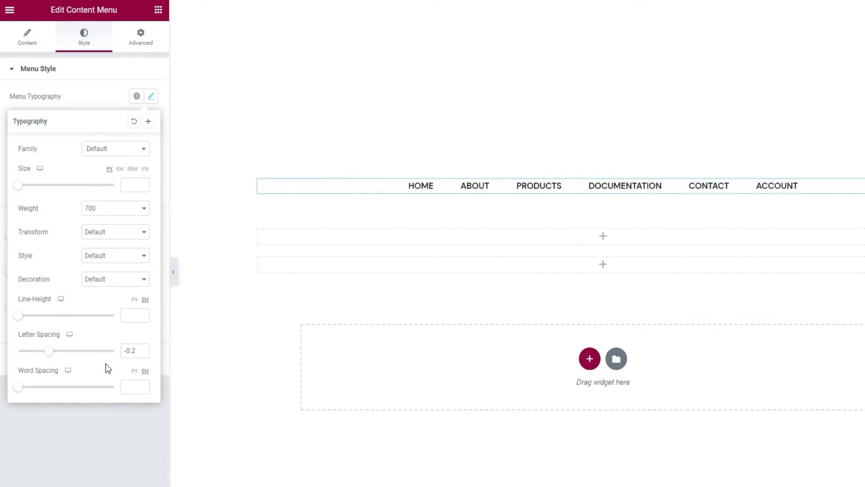
pyautogui.click(111, 101)
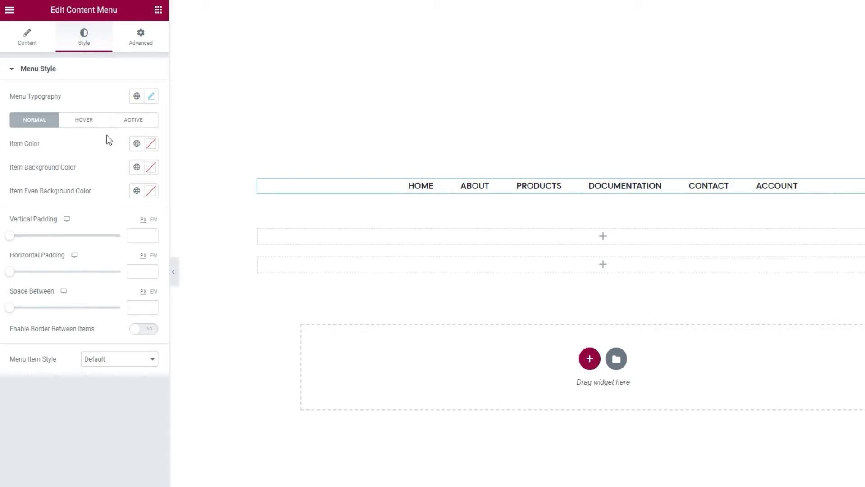
pyautogui.click(150, 143)
# Set the menu item text colour to hex #1e1e1e.
pyautogui.moveTo(104, 224); pyautogui.dragTo(77, 197)
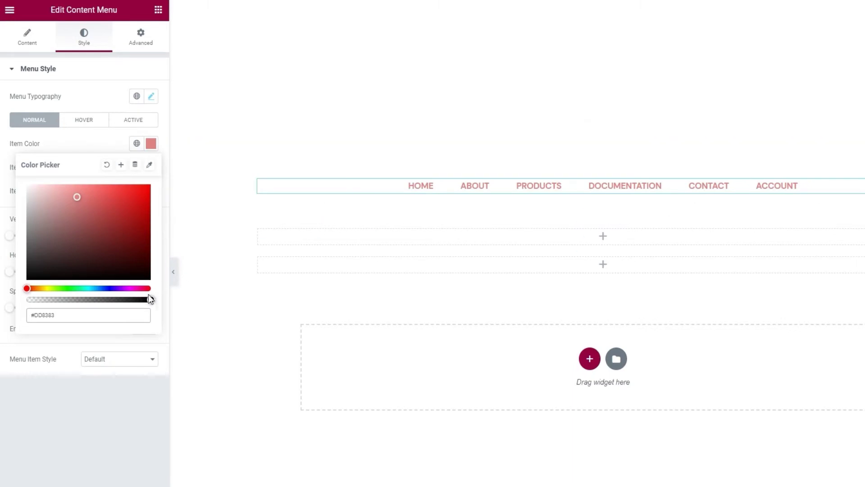
pyautogui.doubleClick(101, 315)
pyautogui.write('1e1e1e')
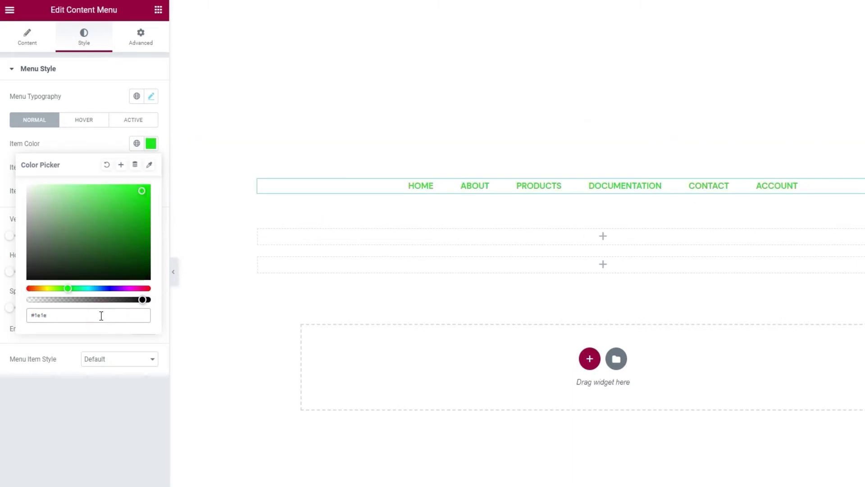
pyautogui.click(106, 141)
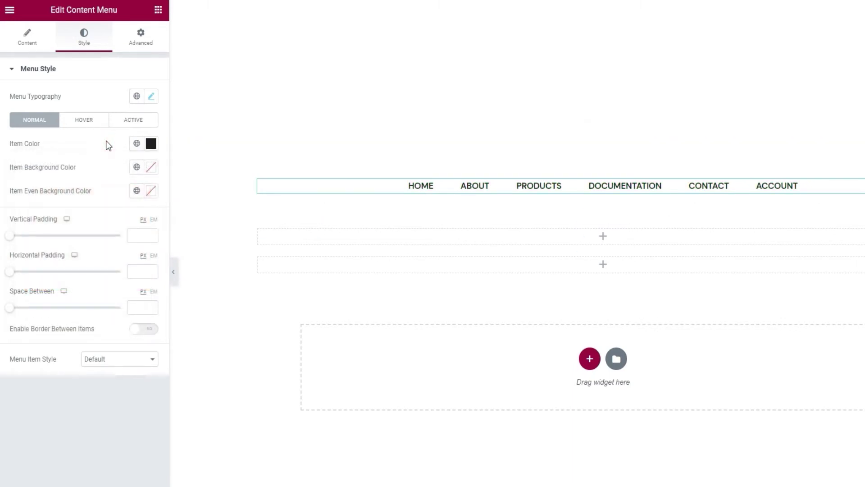
# Try pink item and red even-item background colours, then reset both to none.
pyautogui.click(150, 167)
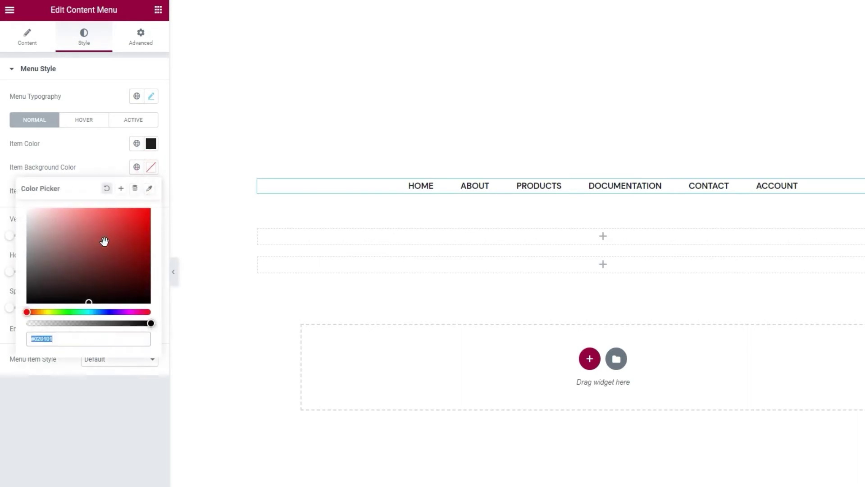
pyautogui.click(93, 232)
pyautogui.click(107, 188)
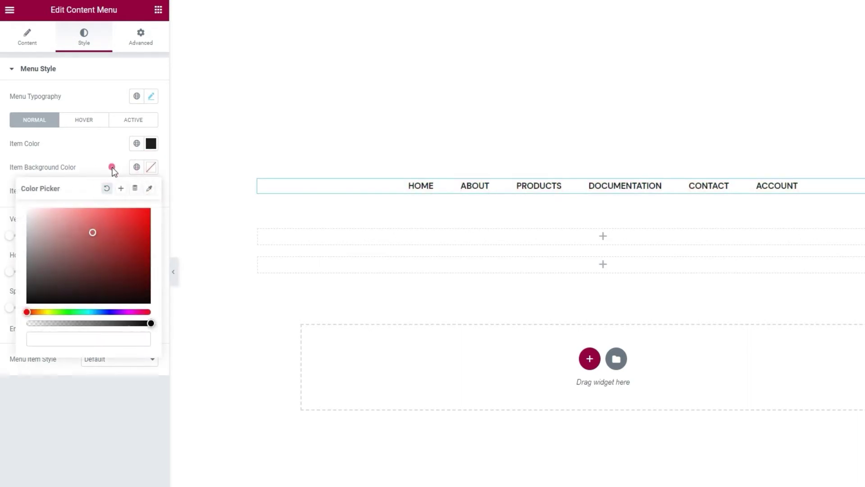
pyautogui.click(114, 167)
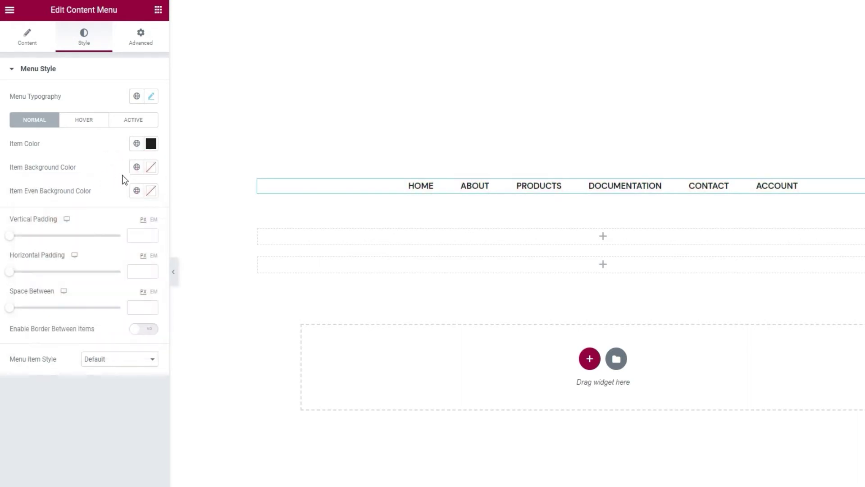
pyautogui.click(151, 190)
pyautogui.click(97, 254)
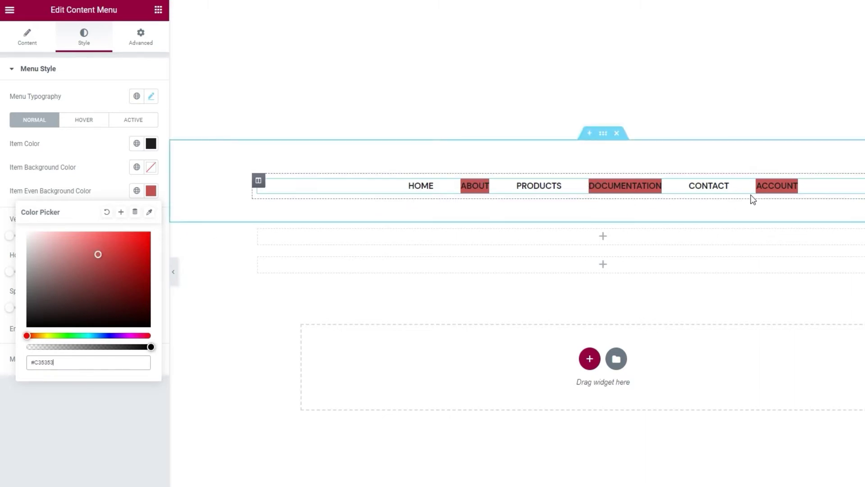
pyautogui.click(107, 212)
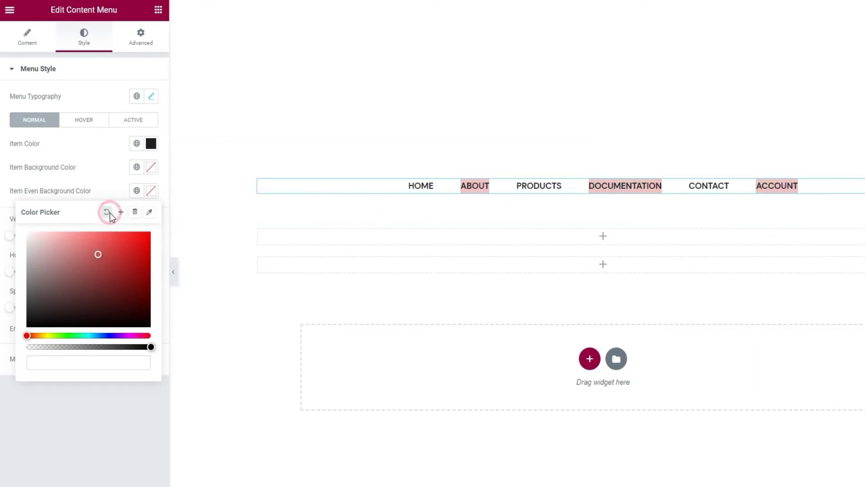
pyautogui.click(107, 192)
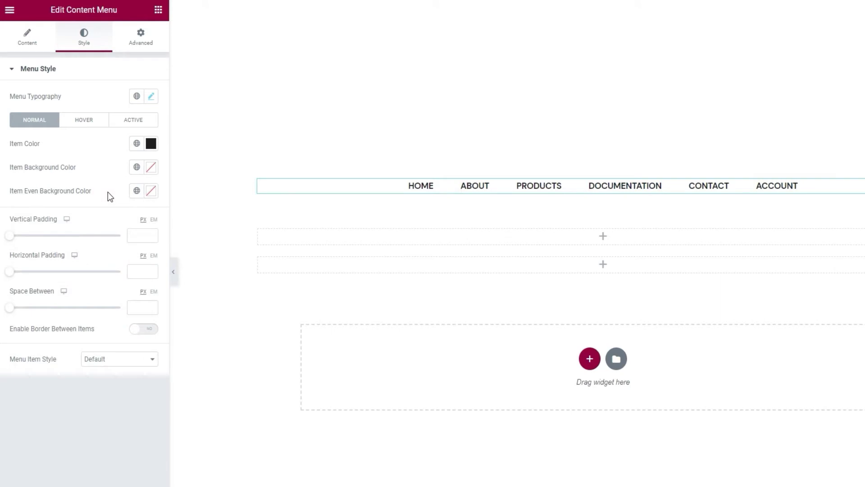
# On the Hover tab, try red hover text and dark red hover background, then reset both.
pyautogui.click(98, 129)
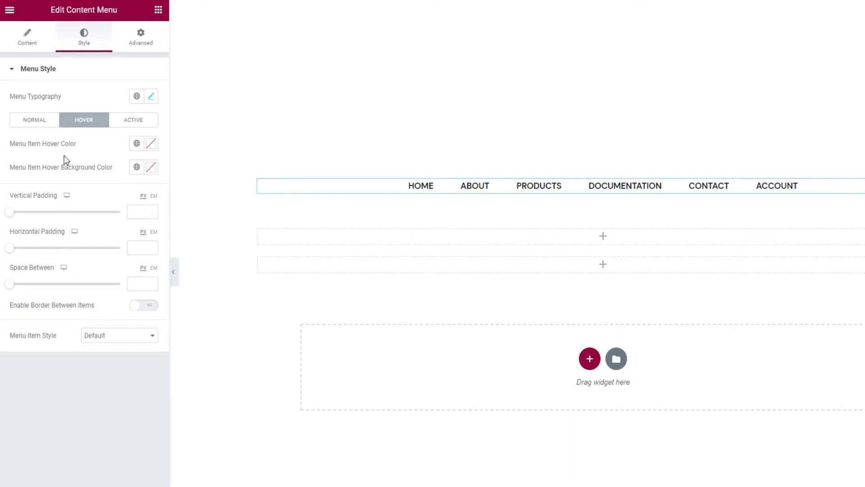
pyautogui.click(150, 144)
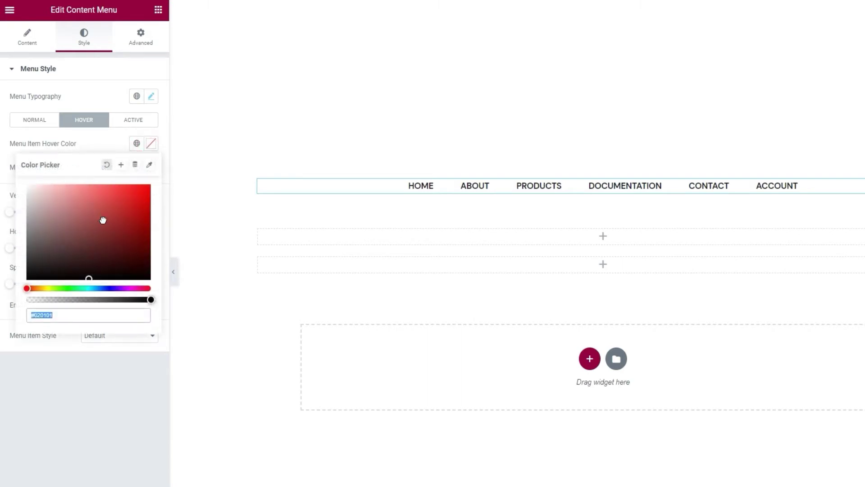
pyautogui.click(90, 207)
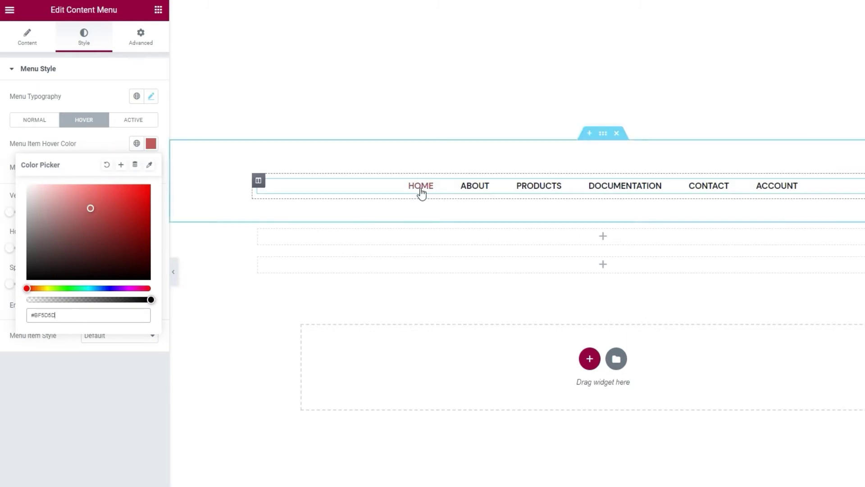
pyautogui.click(106, 165)
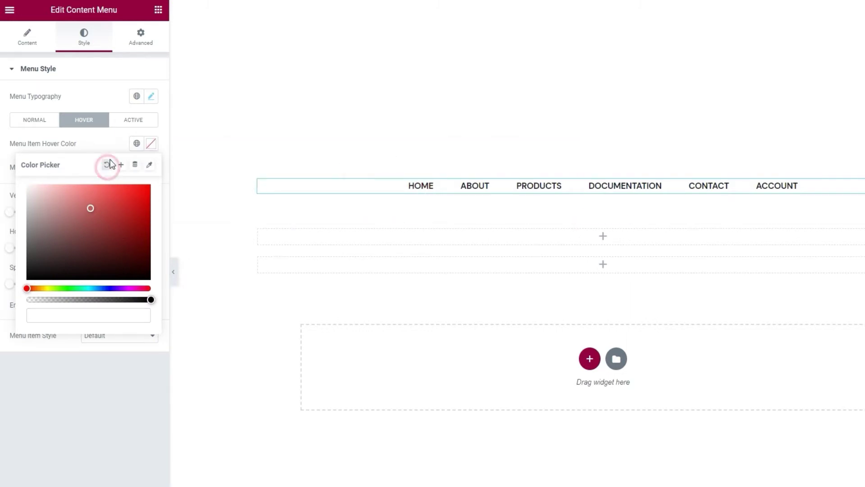
pyautogui.click(116, 145)
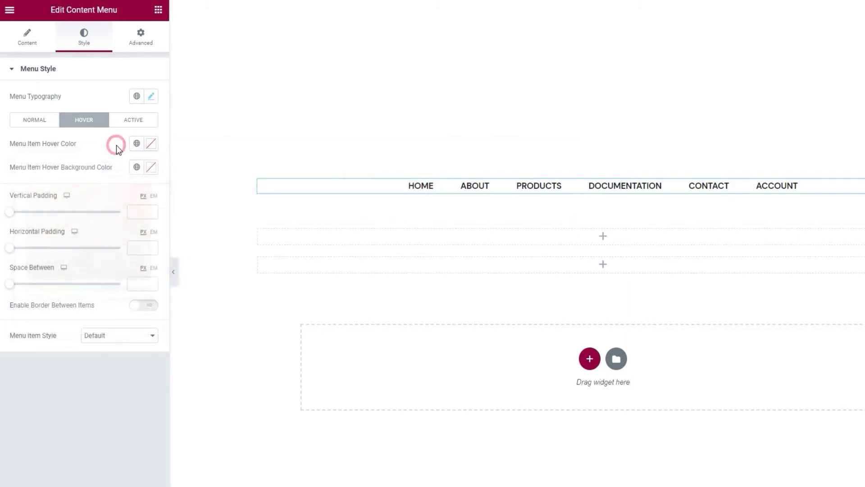
pyautogui.click(144, 168)
pyautogui.click(95, 246)
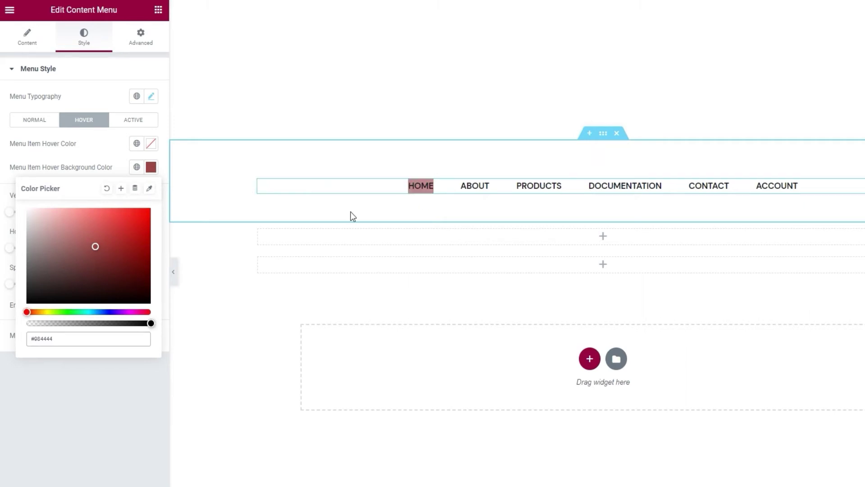
pyautogui.click(107, 188)
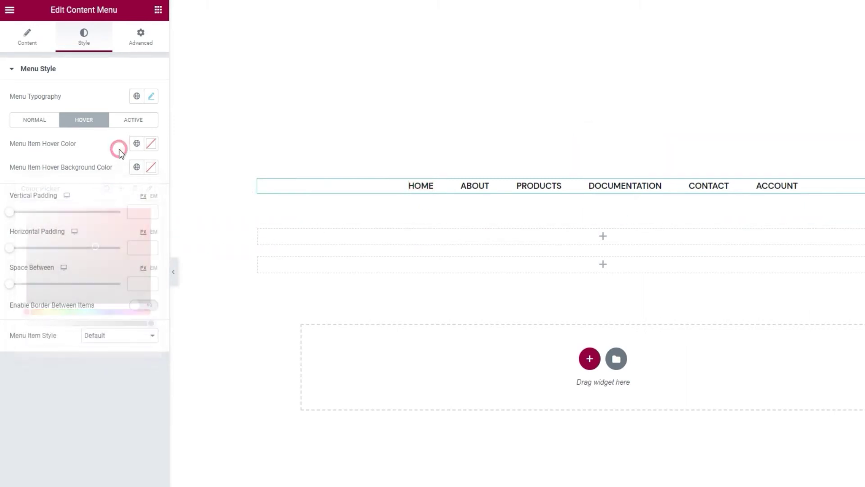
pyautogui.click(132, 128)
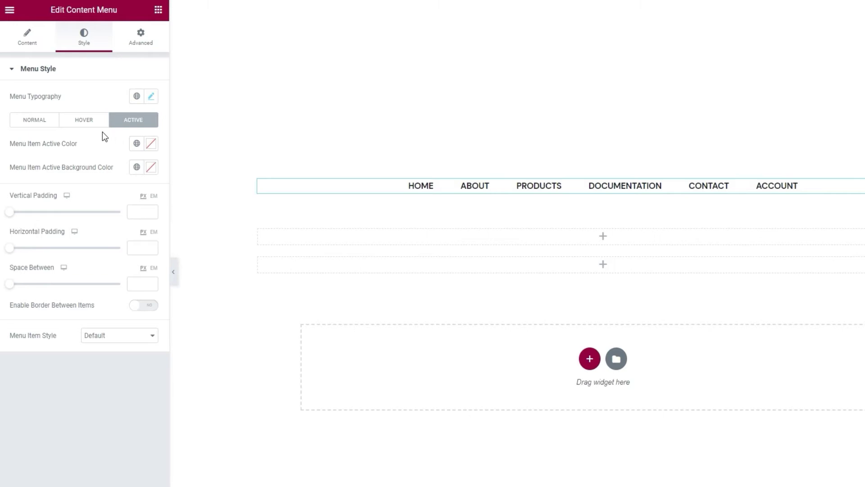
# Back on the Normal tab, clear the menu items' vertical and horizontal padding.
pyautogui.click(84, 125)
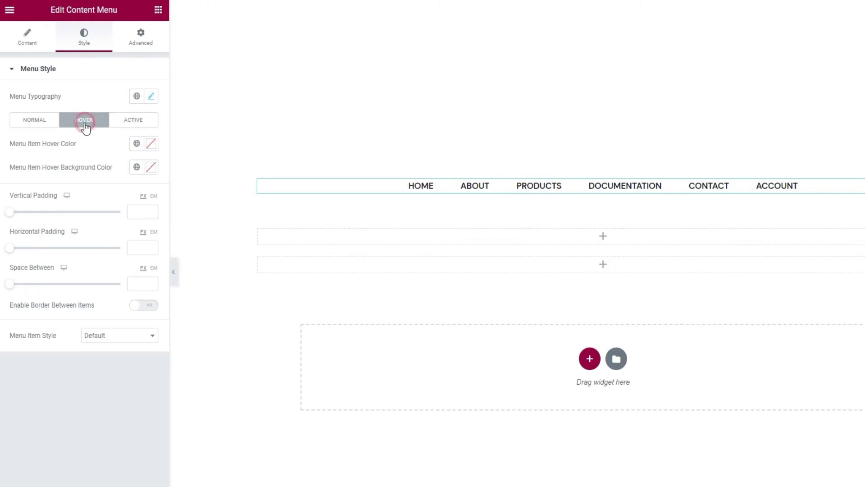
pyautogui.click(49, 128)
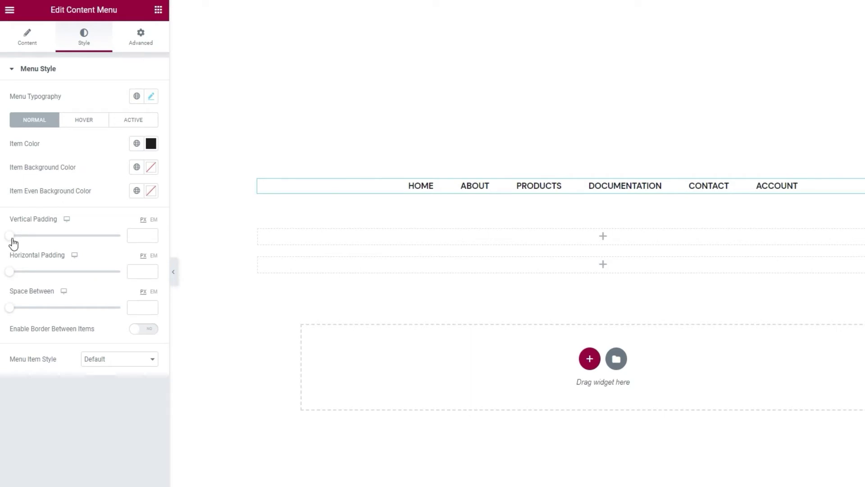
pyautogui.moveTo(11, 237); pyautogui.dragTo(34, 237)
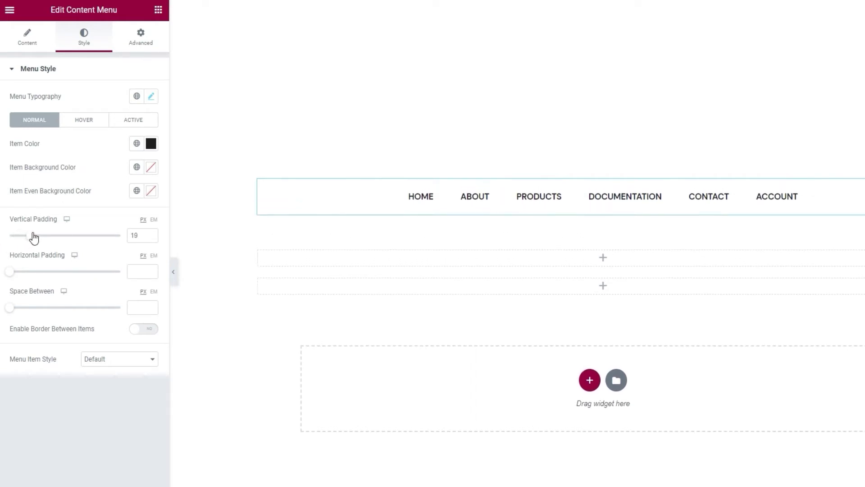
pyautogui.doubleClick(132, 240)
pyautogui.press('BackSpace')
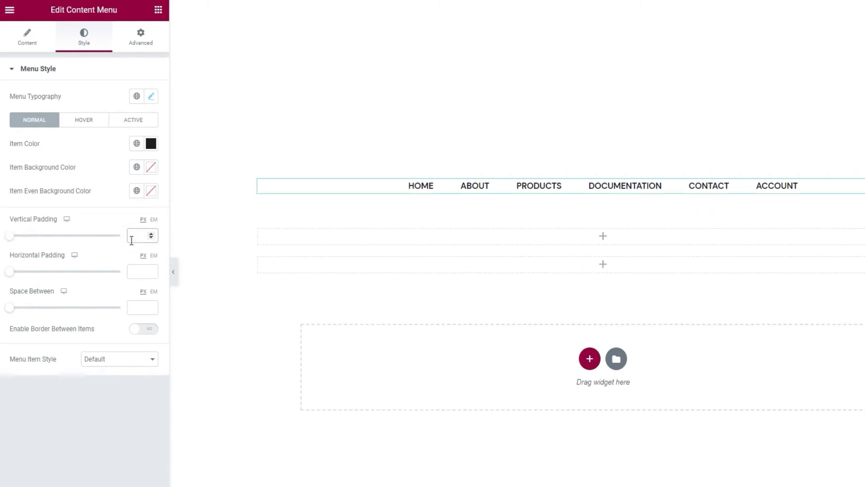
pyautogui.moveTo(9, 272); pyautogui.dragTo(31, 276)
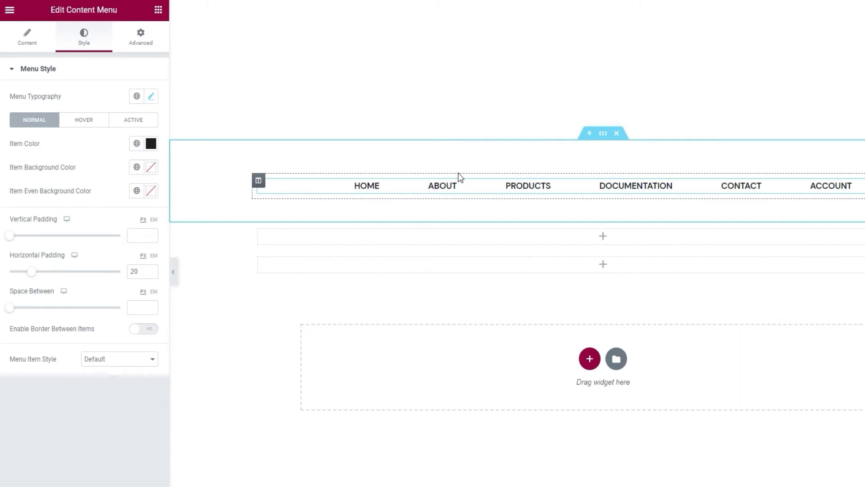
pyautogui.doubleClick(141, 272)
pyautogui.press('BackSpace')
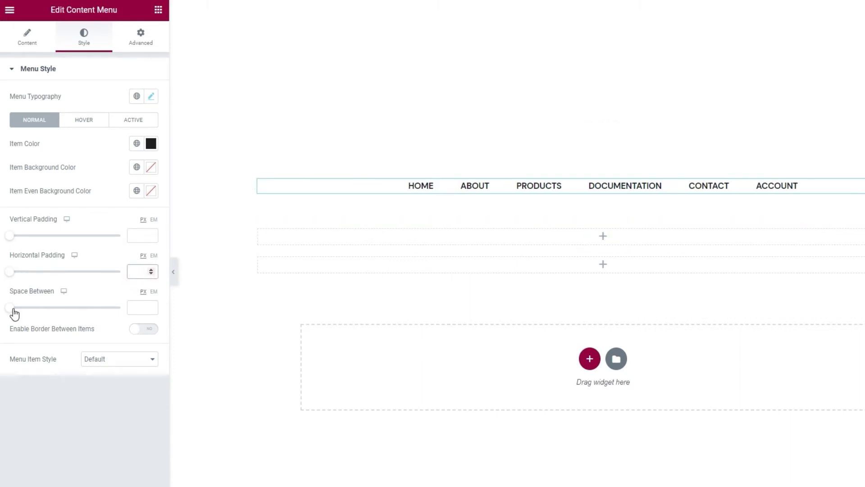
# Set Space Between menu items to 27 px.
pyautogui.moveTo(14, 309); pyautogui.dragTo(52, 307)
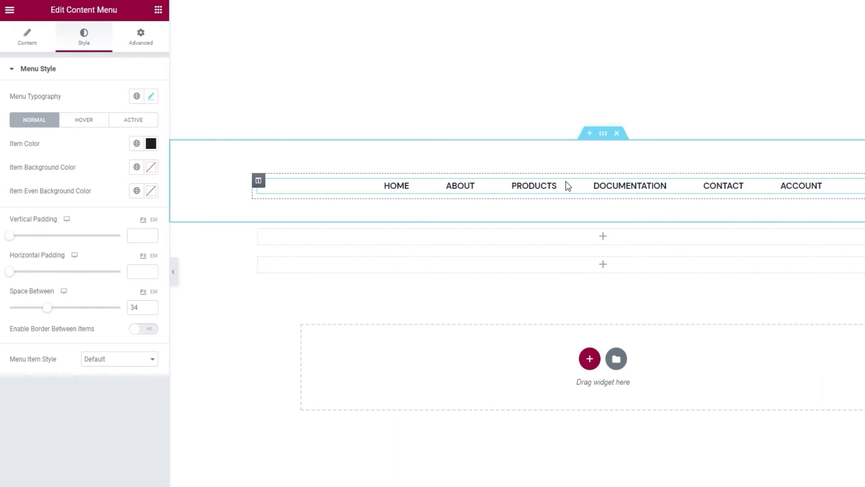
pyautogui.doubleClick(131, 307)
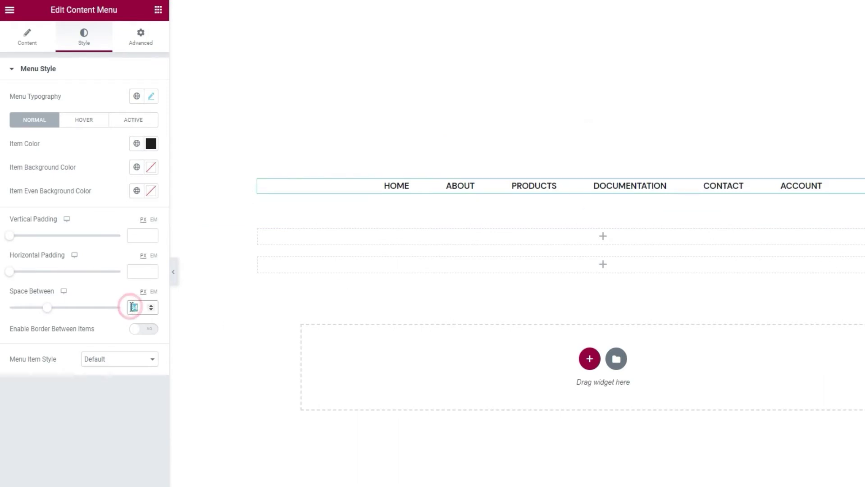
pyautogui.write('27')
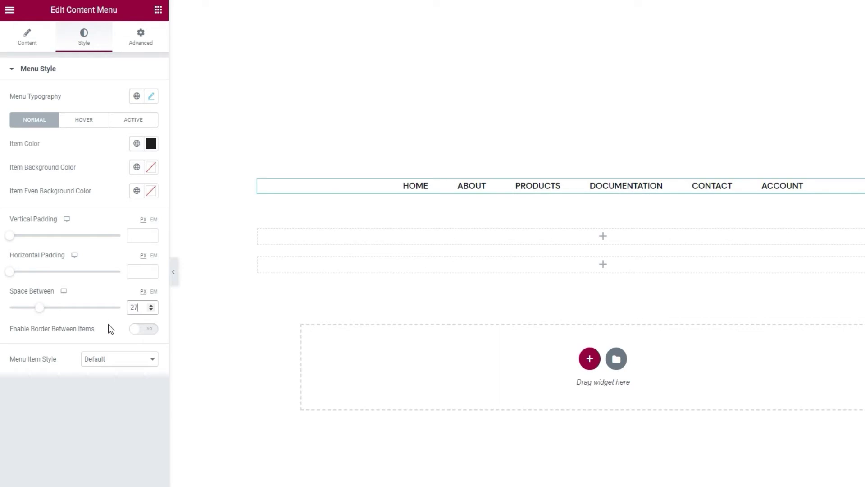
pyautogui.click(108, 324)
# Try borders between items with colour and thickness tweaks, then turn them off again.
pyautogui.click(139, 329)
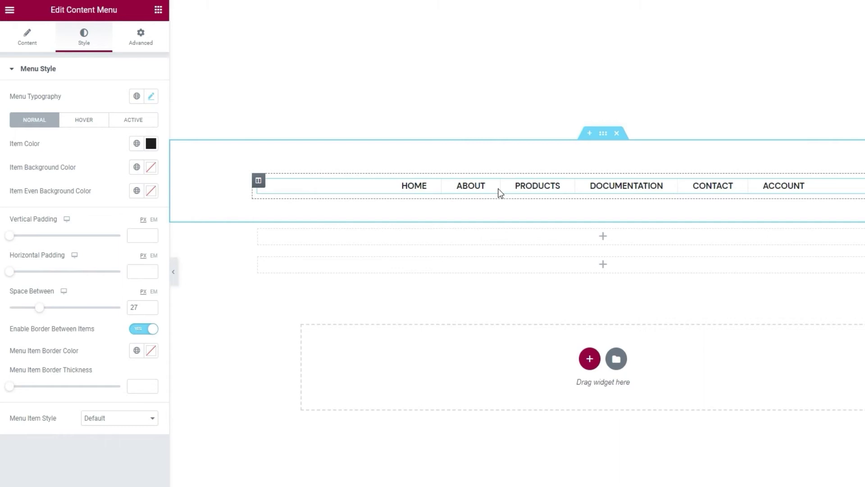
pyautogui.click(151, 350)
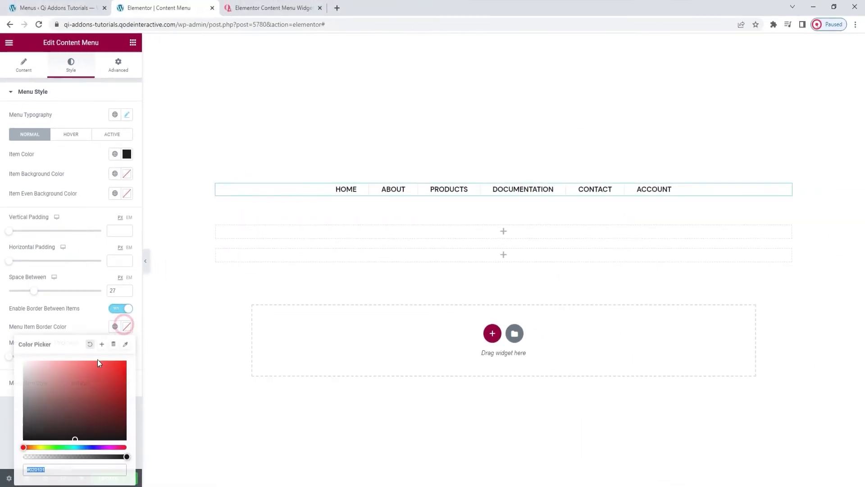
pyautogui.click(67, 377)
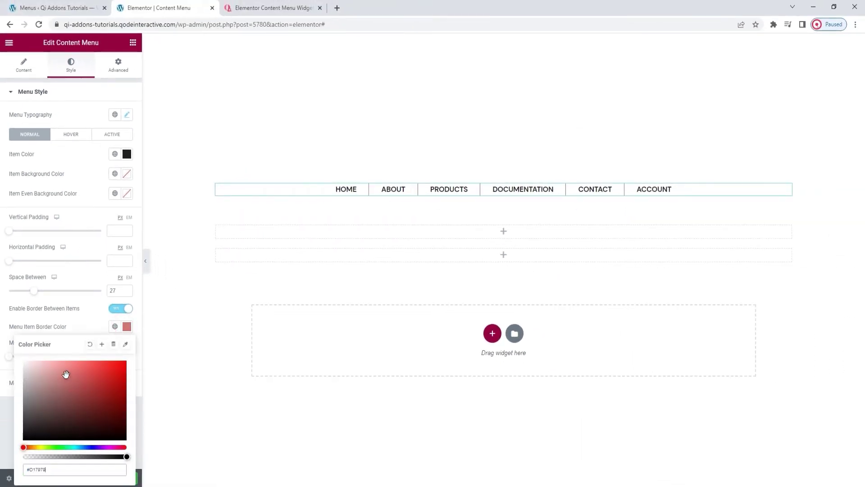
pyautogui.click(90, 344)
pyautogui.click(93, 324)
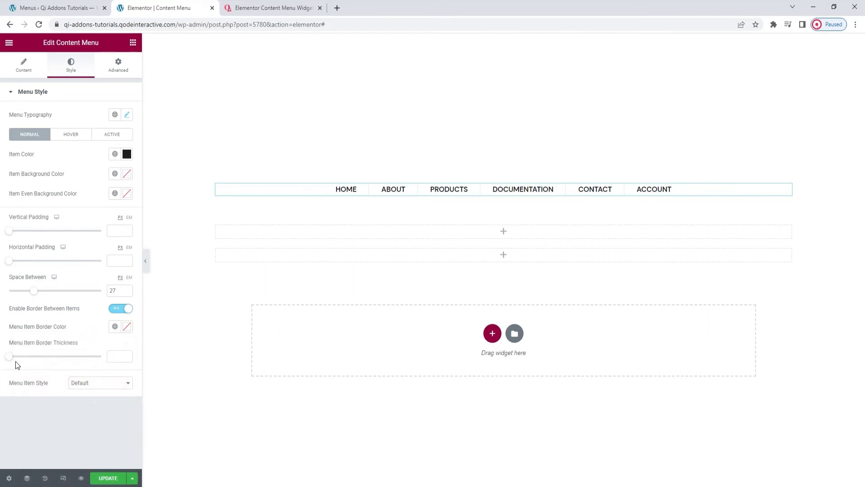
pyautogui.moveTo(9, 356); pyautogui.dragTo(24, 357)
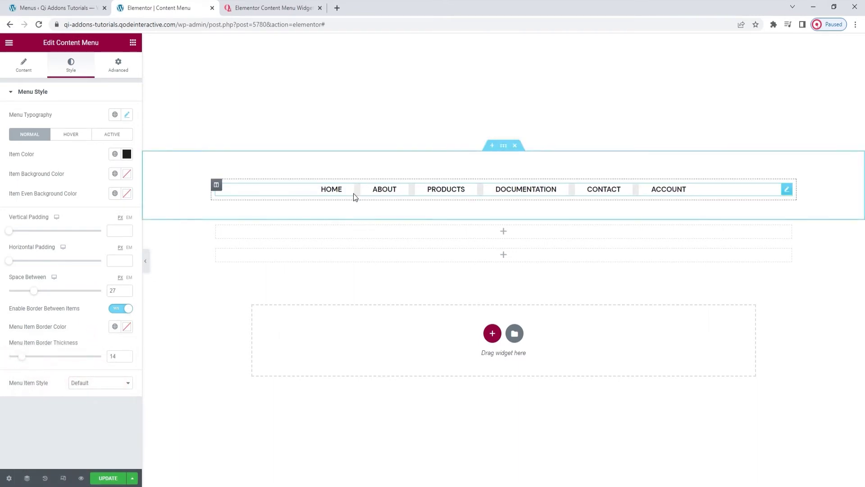
pyautogui.doubleClick(117, 356)
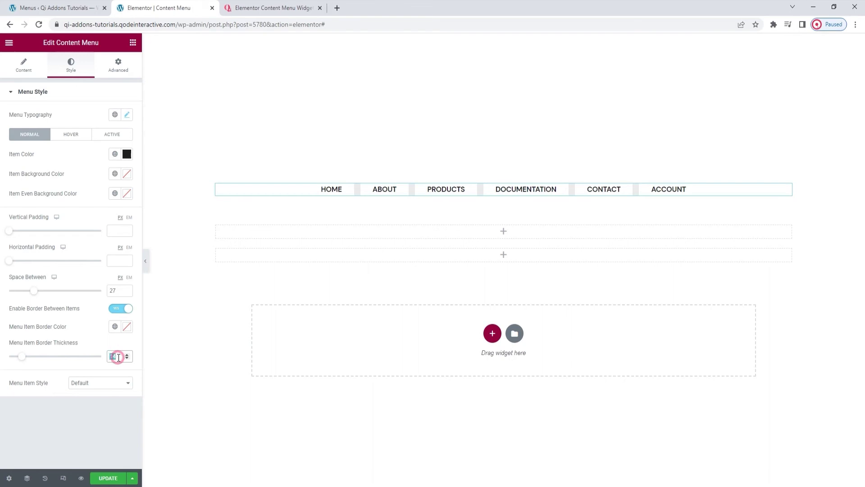
pyautogui.click(125, 310)
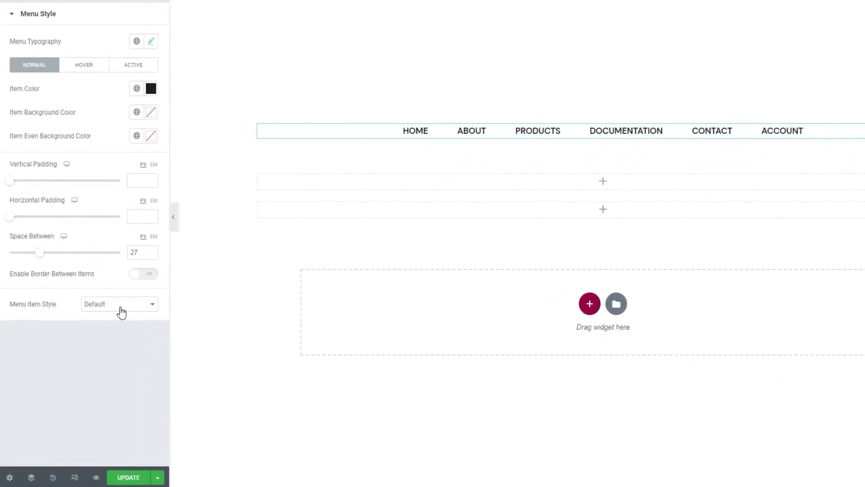
pyautogui.click(121, 305)
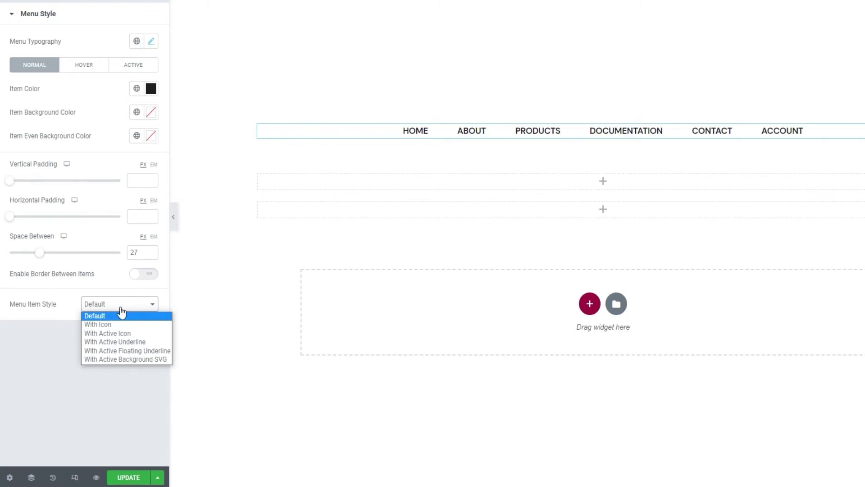
# Apply the With Active Underline style and move the underline to -22 px distance.
pyautogui.click(123, 341)
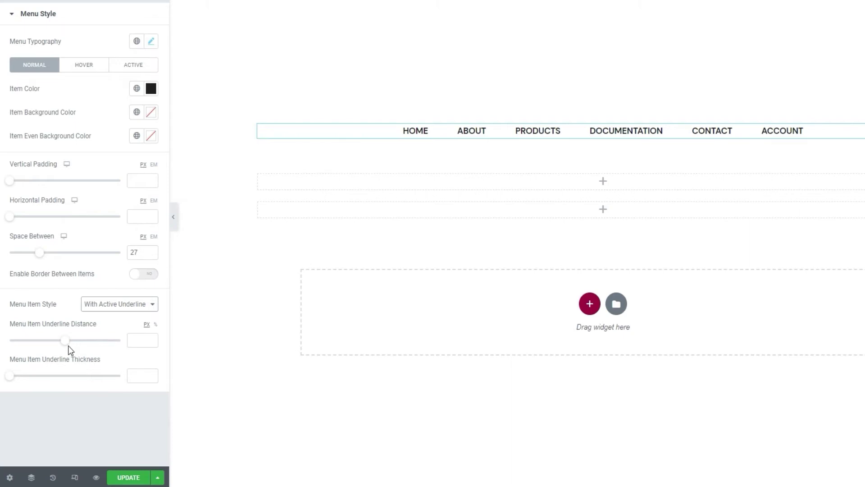
pyautogui.moveTo(66, 341); pyautogui.dragTo(74, 339)
# Clear the underline distance back to default and set the underline thickness to 2 px.
pyautogui.moveTo(69, 344); pyautogui.dragTo(53, 344)
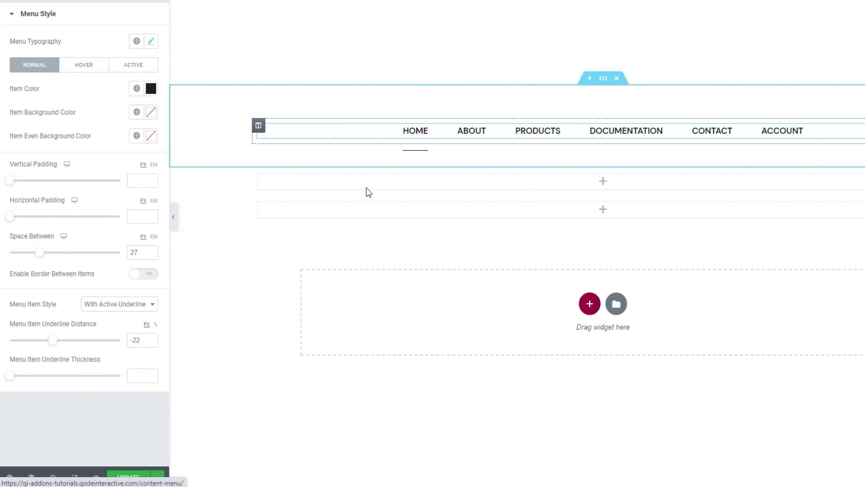
pyautogui.doubleClick(134, 339)
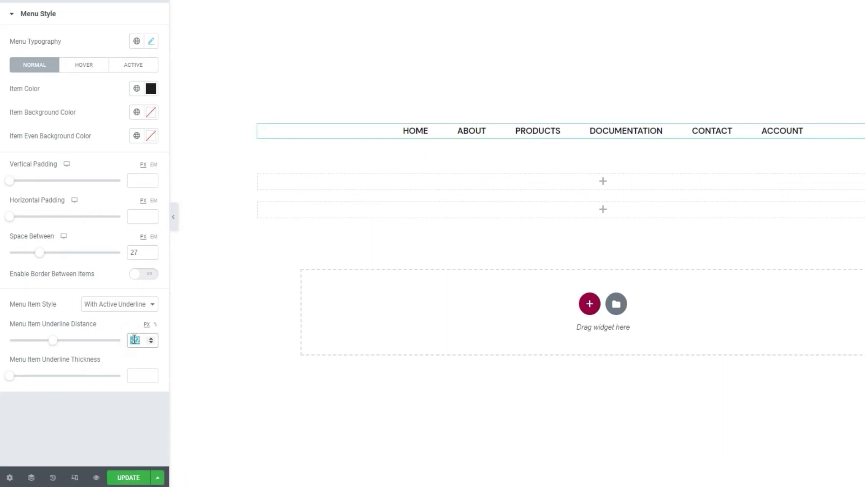
pyautogui.press('BackSpace')
pyautogui.moveTo(13, 380); pyautogui.dragTo(17, 379)
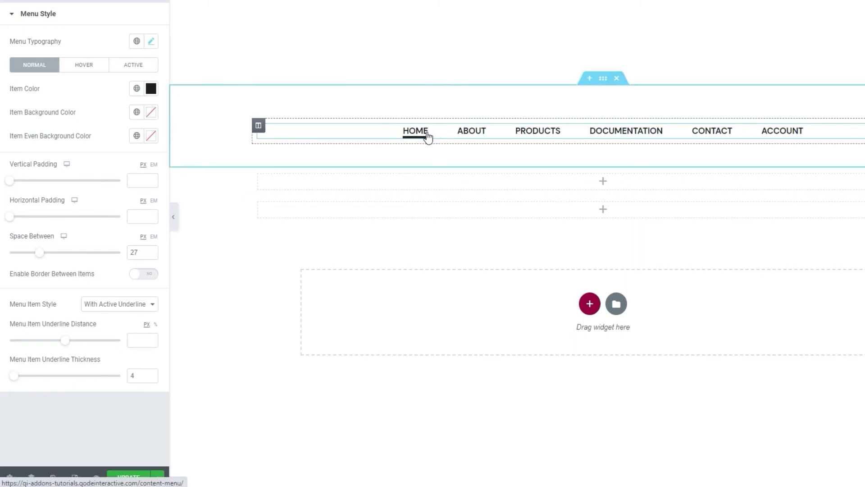
pyautogui.click(150, 377)
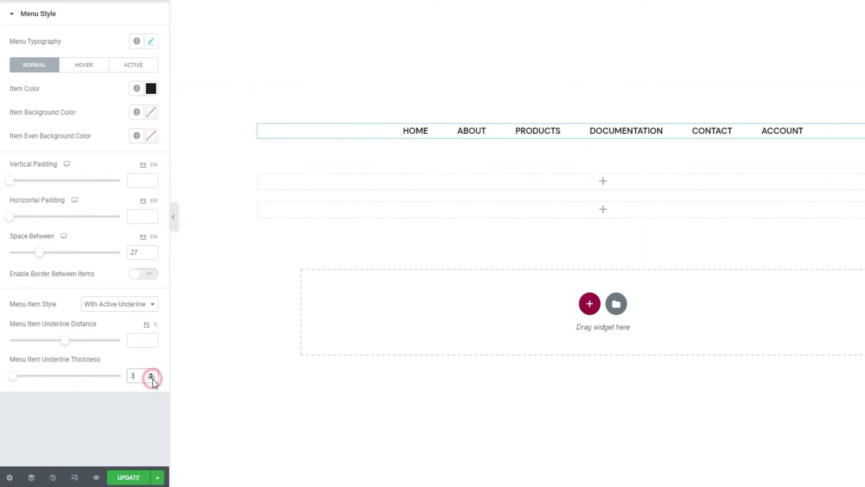
pyautogui.click(151, 378)
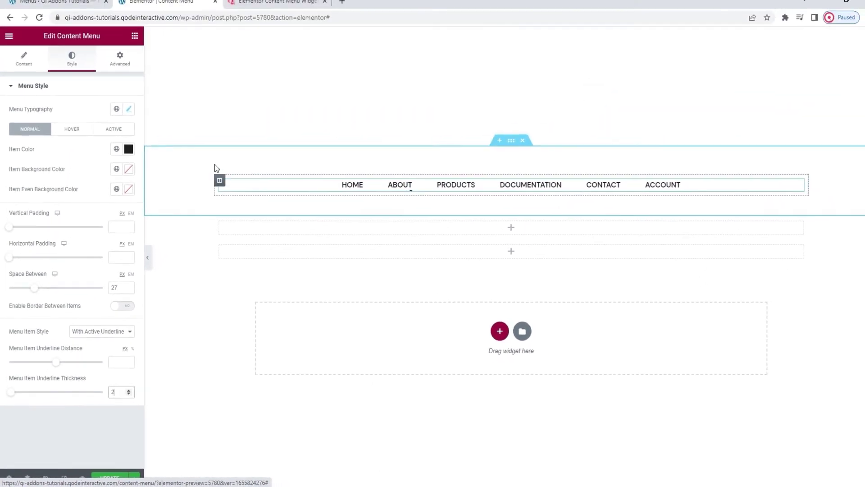
# Search 'cont' and drop a Content Menu widget into the empty section below the first menu.
pyautogui.click(84, 94)
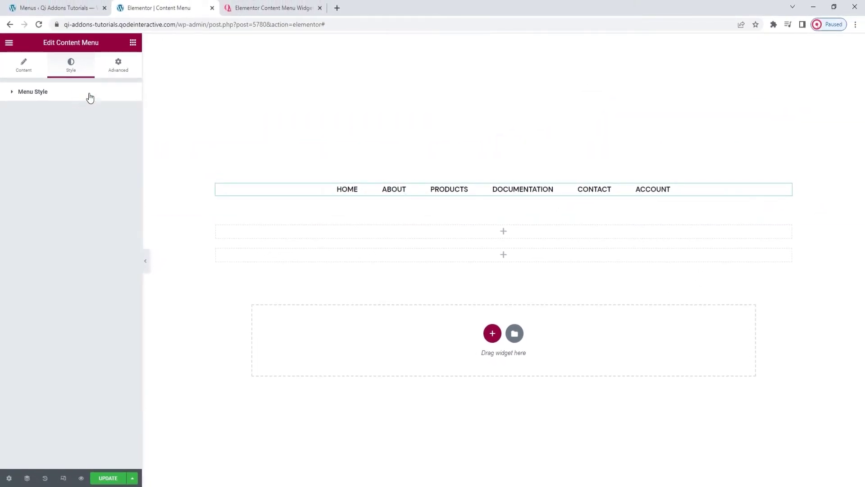
pyautogui.click(133, 48)
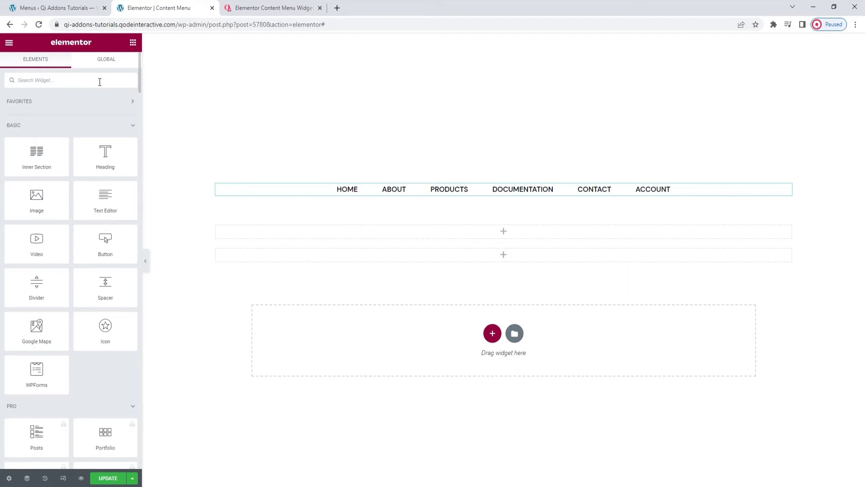
pyautogui.write('cont')
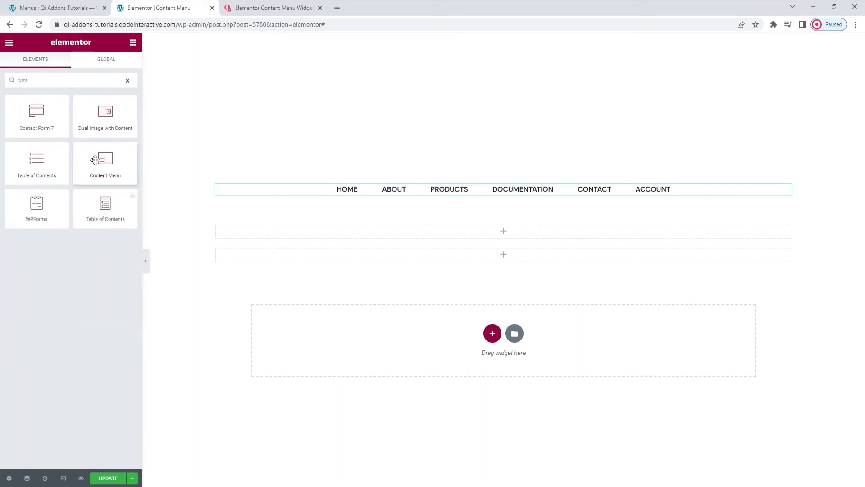
pyautogui.moveTo(105, 160); pyautogui.dragTo(314, 234)
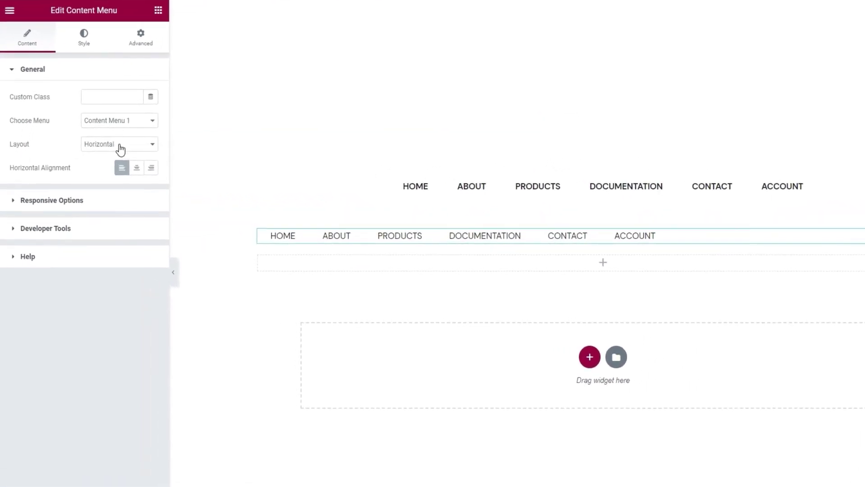
# Keep the horizontal layout and set the second menu's Horizontal Alignment to Center.
pyautogui.click(119, 145)
pyautogui.click(120, 145)
pyautogui.click(137, 167)
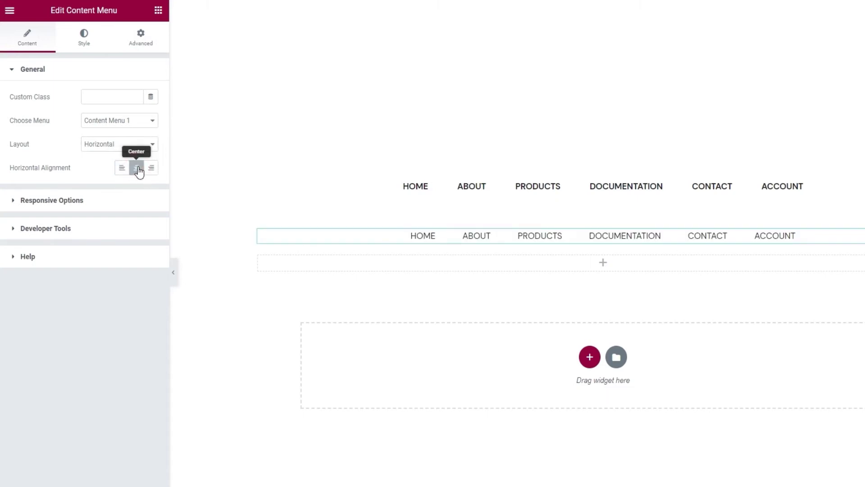
# Enable the second menu's Responsive Menu with a 680 breakpoint.
pyautogui.click(118, 206)
pyautogui.click(151, 122)
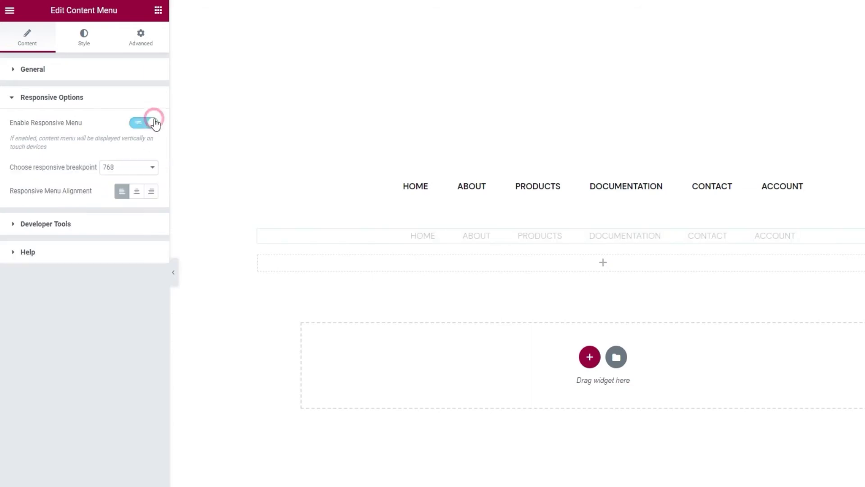
pyautogui.click(129, 166)
pyautogui.click(121, 177)
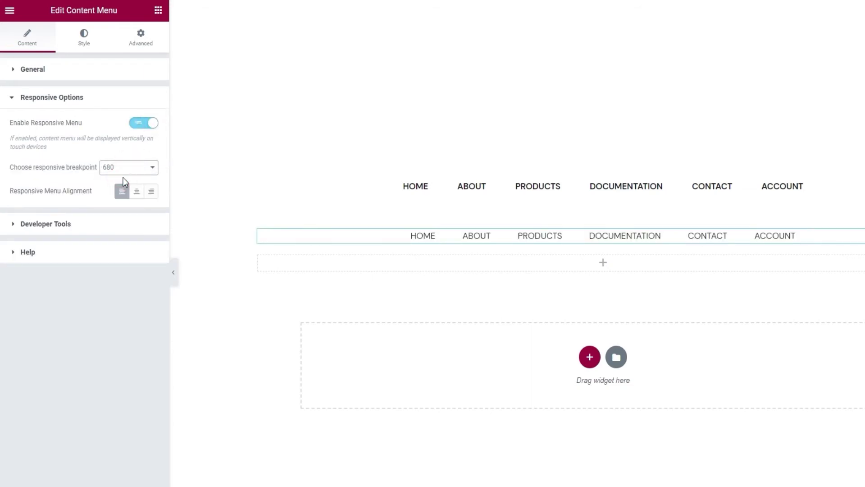
pyautogui.click(84, 53)
# Set the second menu's typography to weight 700 with -0.2 letter spacing.
pyautogui.click(158, 98)
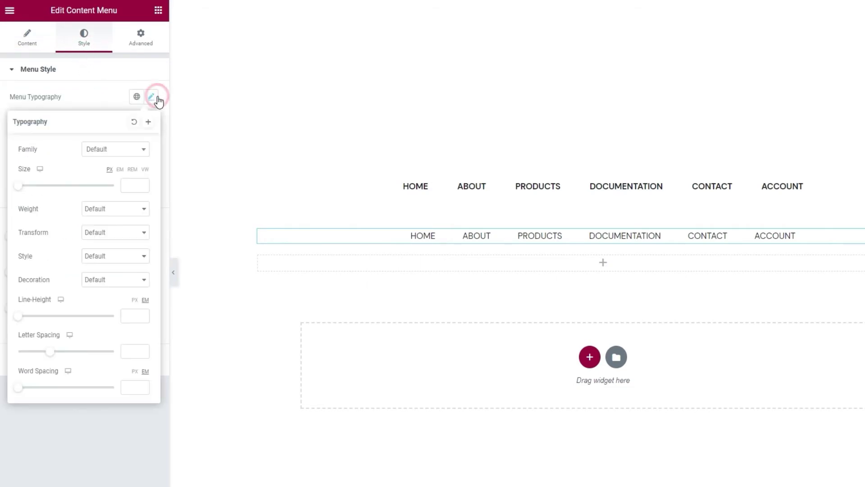
pyautogui.click(114, 210)
pyautogui.click(99, 273)
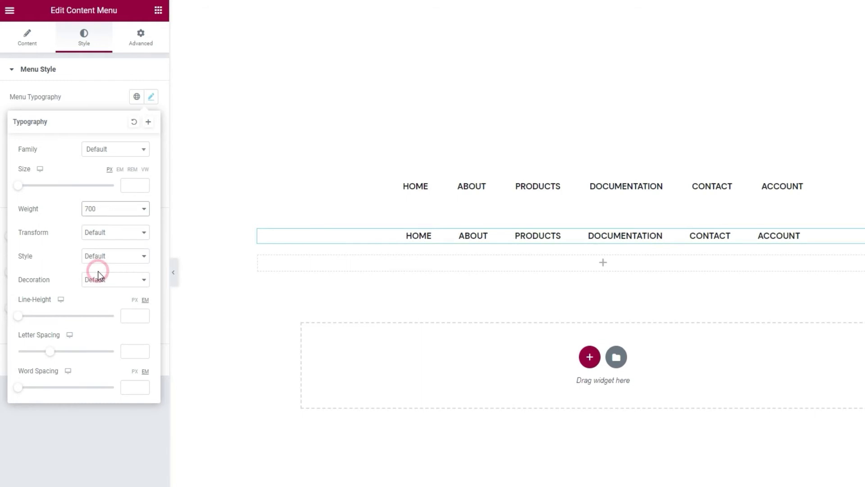
pyautogui.click(133, 349)
pyautogui.write('-0.2')
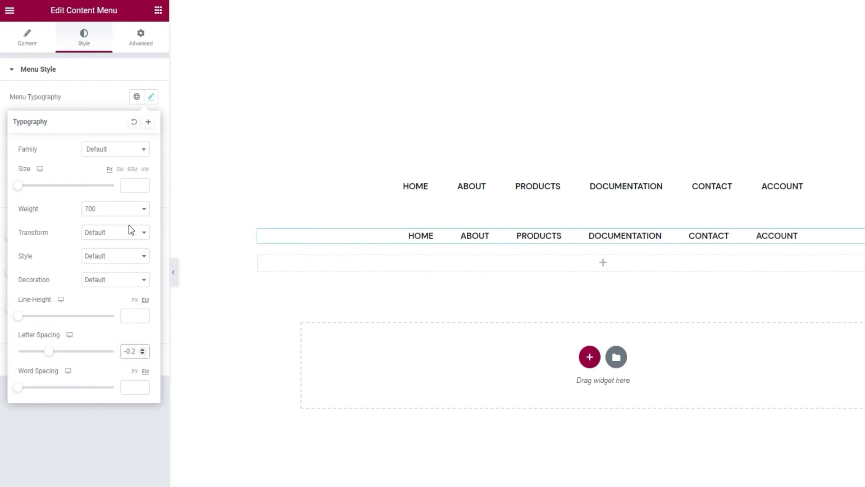
pyautogui.click(107, 100)
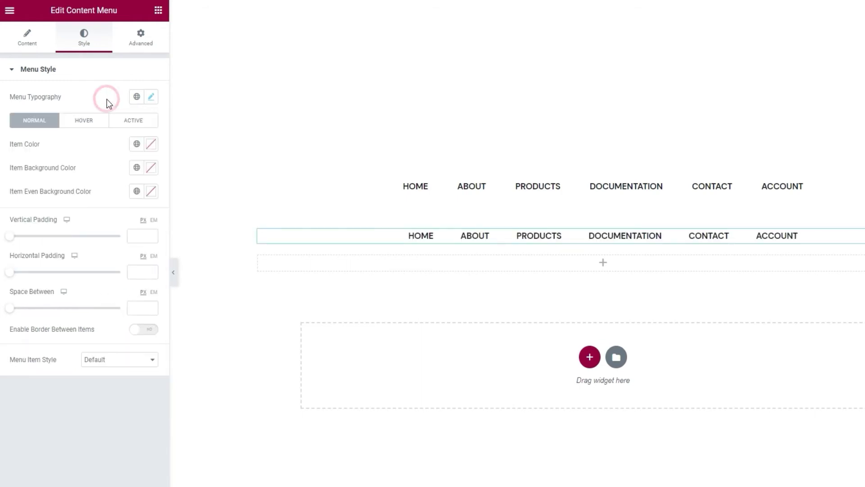
# Set the second menu's item text colour to #a0a0a0.
pyautogui.click(151, 144)
pyautogui.click(83, 316)
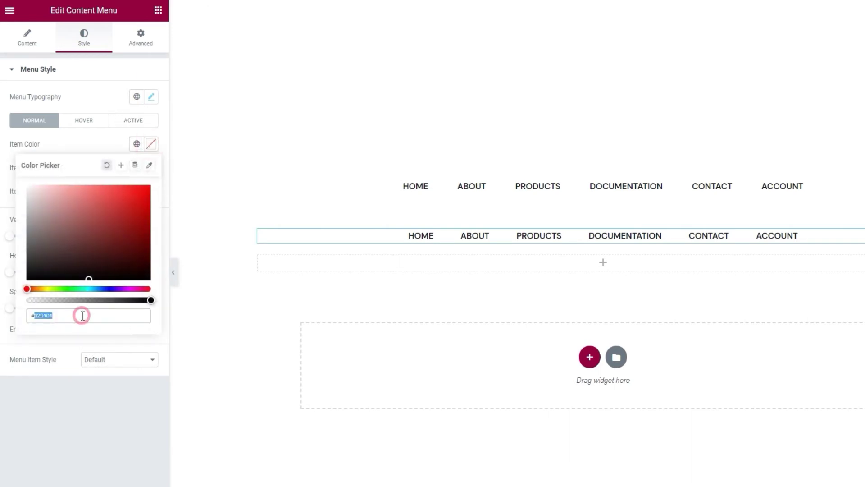
pyautogui.write('#a0a0a0')
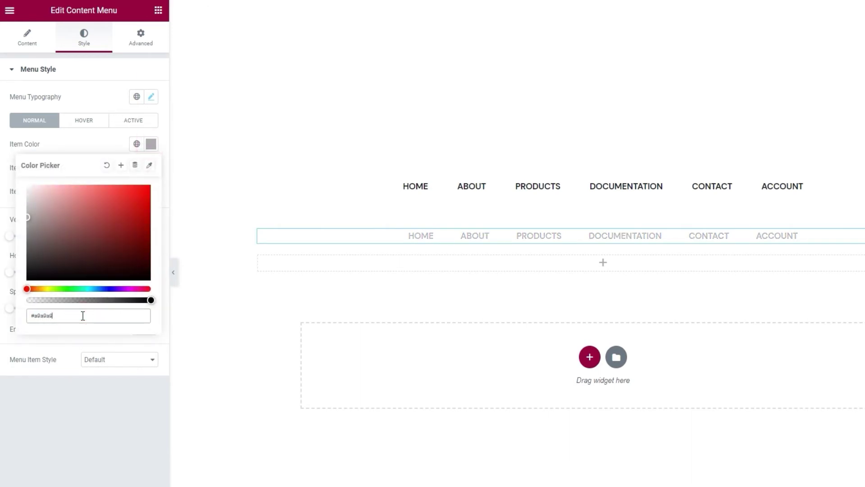
pyautogui.click(80, 145)
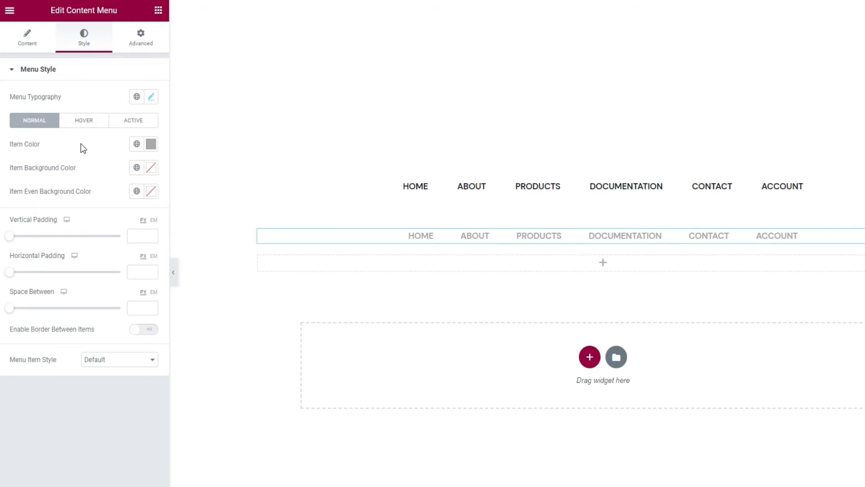
# Give the menu items a #f9f9f9 background colour.
pyautogui.click(150, 168)
pyautogui.click(75, 341)
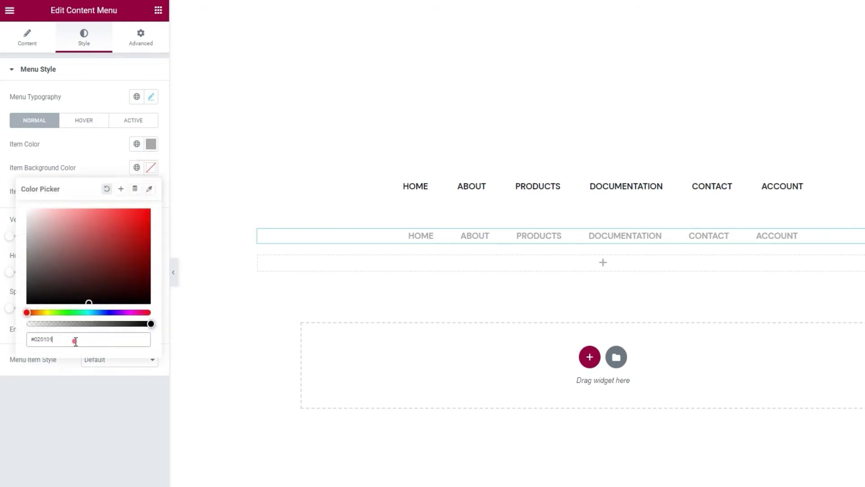
pyautogui.doubleClick(75, 342)
pyautogui.write('f9f9f9')
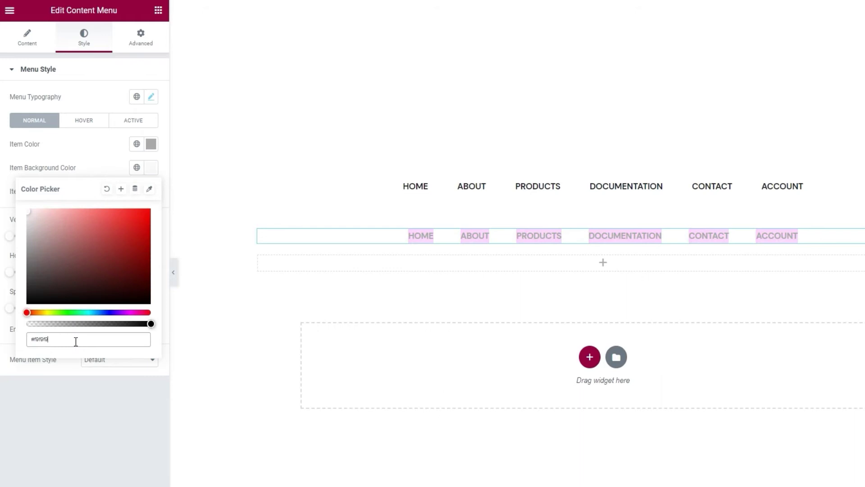
pyautogui.click(82, 152)
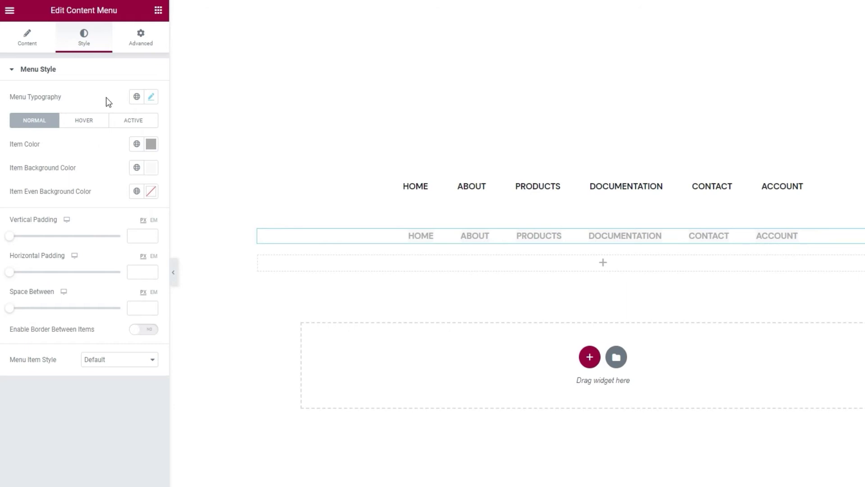
# Set the Hover state item text colour to #1e1e1e.
pyautogui.click(96, 120)
pyautogui.click(150, 144)
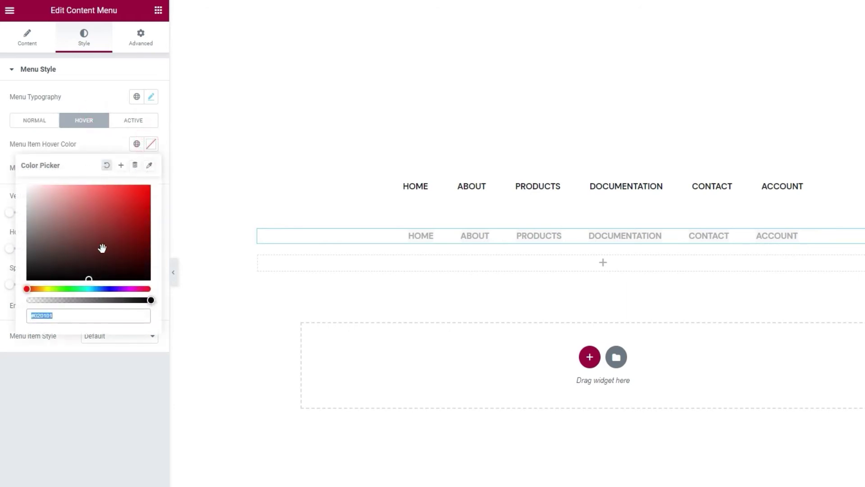
pyautogui.doubleClick(58, 315)
pyautogui.write('1e1e1e')
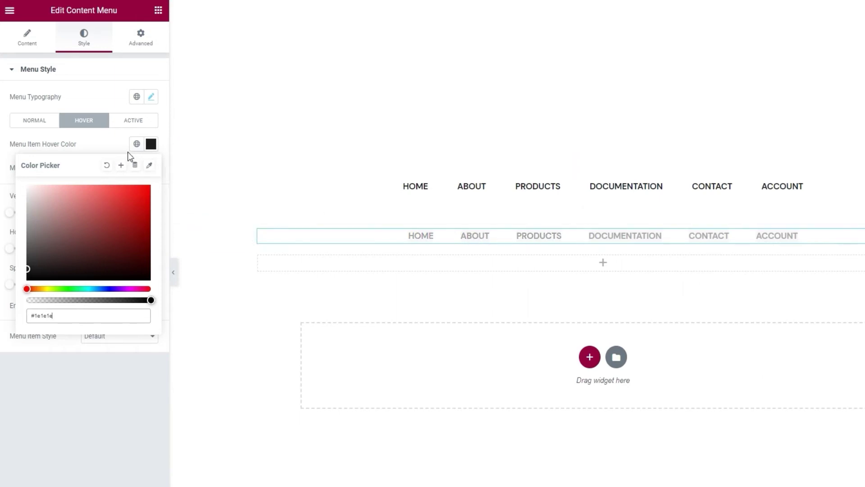
# Set item padding to 29 vertical and 54 horizontal, with 0 space between items.
pyautogui.click(117, 144)
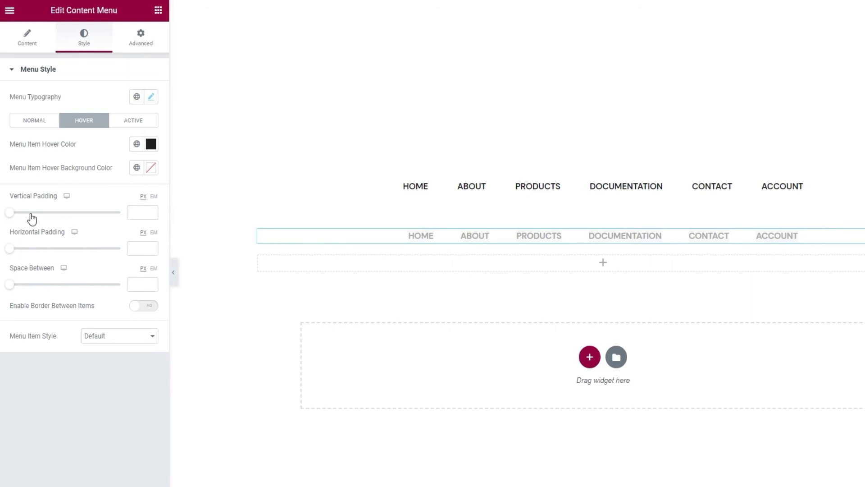
pyautogui.click(134, 216)
pyautogui.write('2')
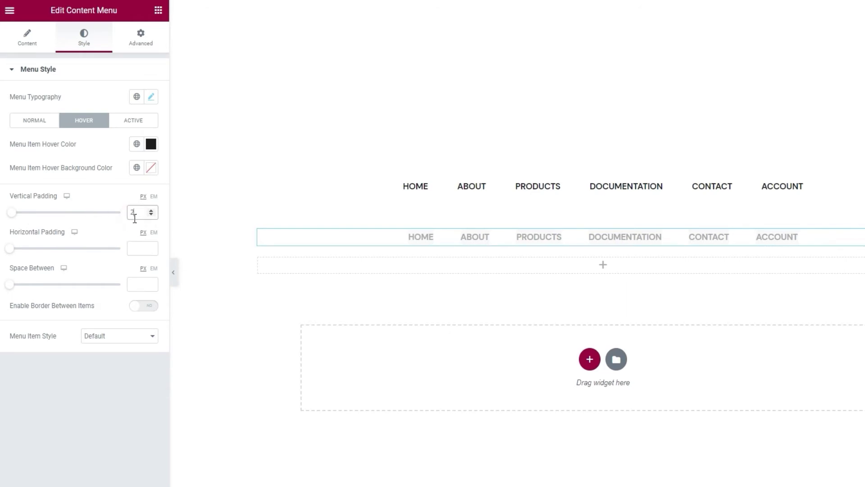
pyautogui.write('9')
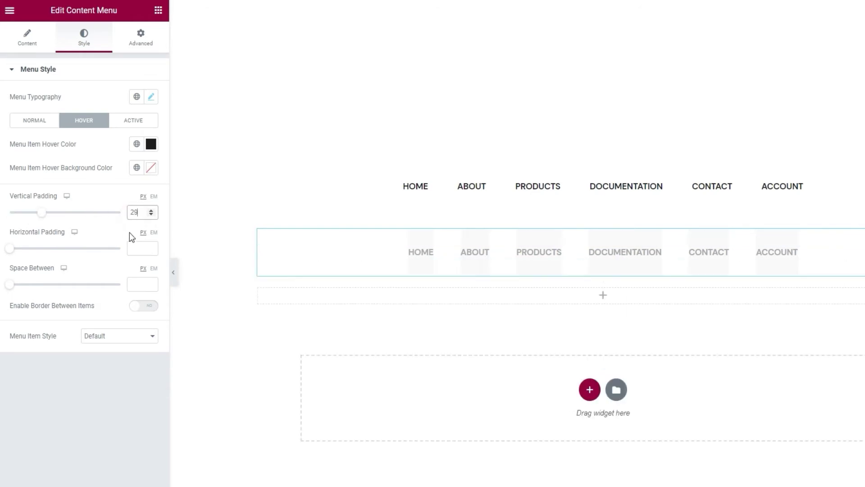
pyautogui.click(129, 248)
pyautogui.write('54')
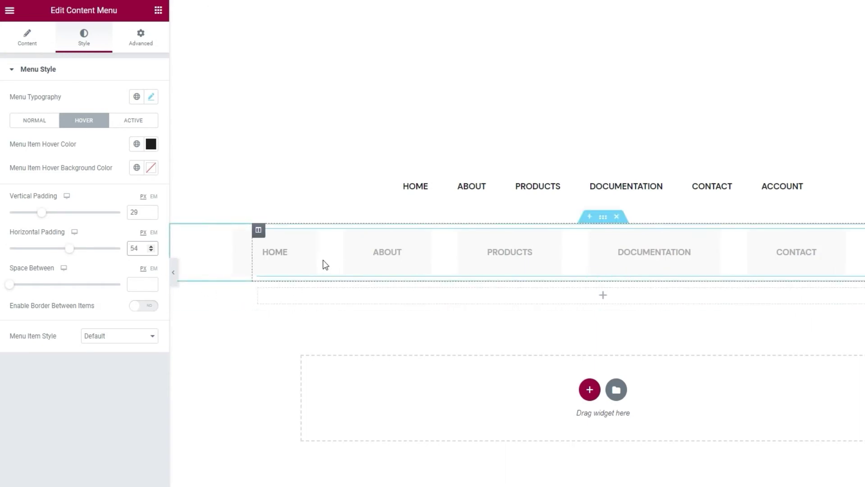
pyautogui.click(145, 285)
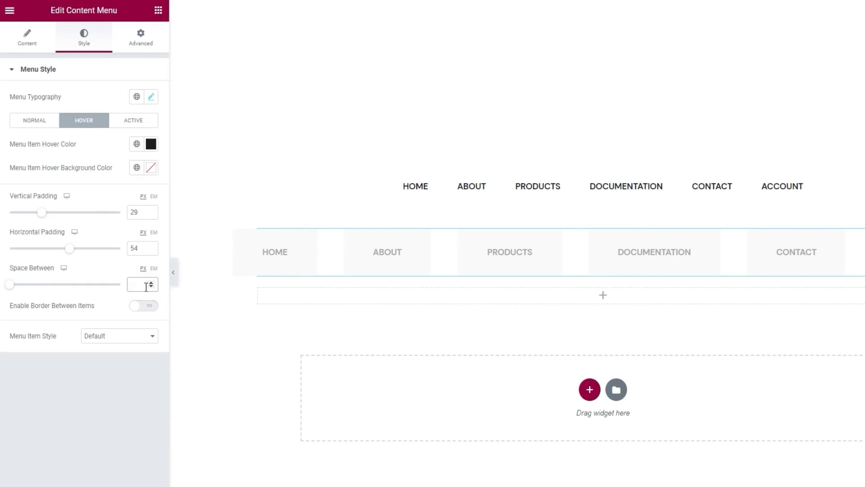
pyautogui.write('0')
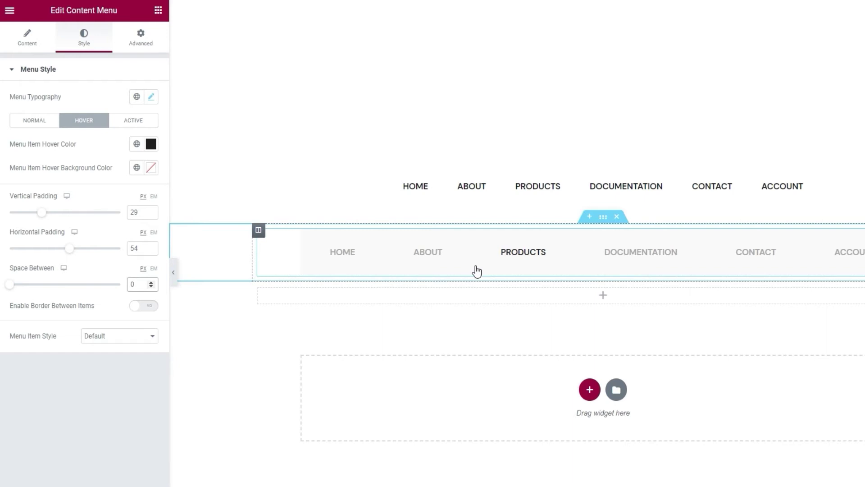
pyautogui.click(35, 126)
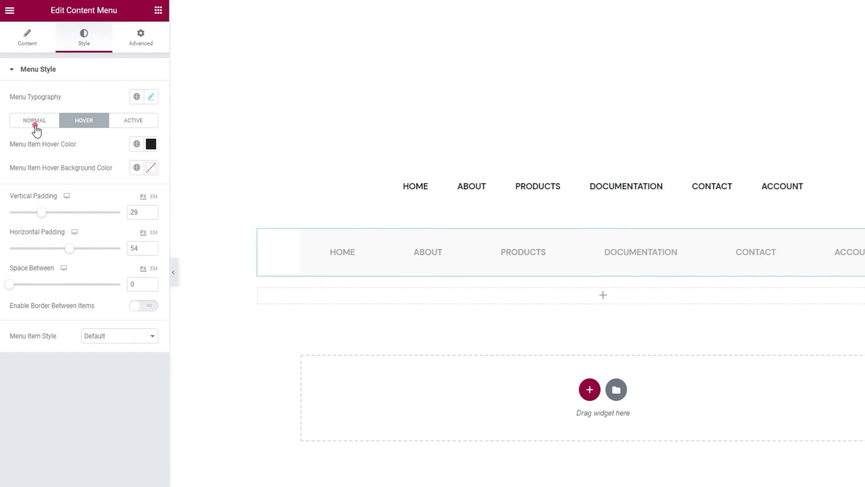
pyautogui.click(150, 167)
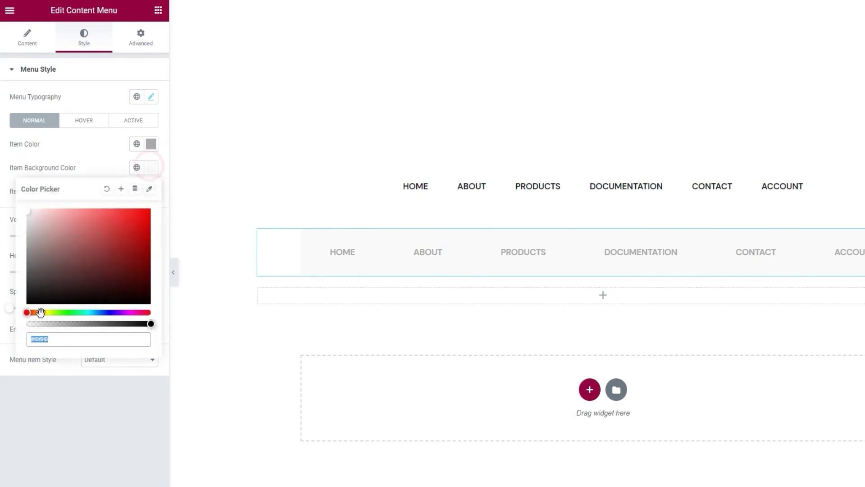
pyautogui.rightClick(51, 338)
pyautogui.click(68, 364)
pyautogui.click(115, 243)
pyautogui.click(130, 234)
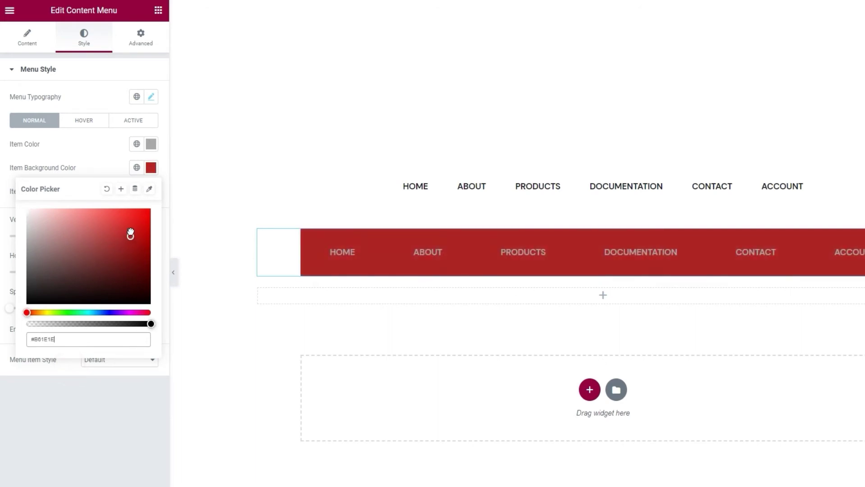
pyautogui.click(120, 222)
pyautogui.click(104, 217)
pyautogui.click(94, 247)
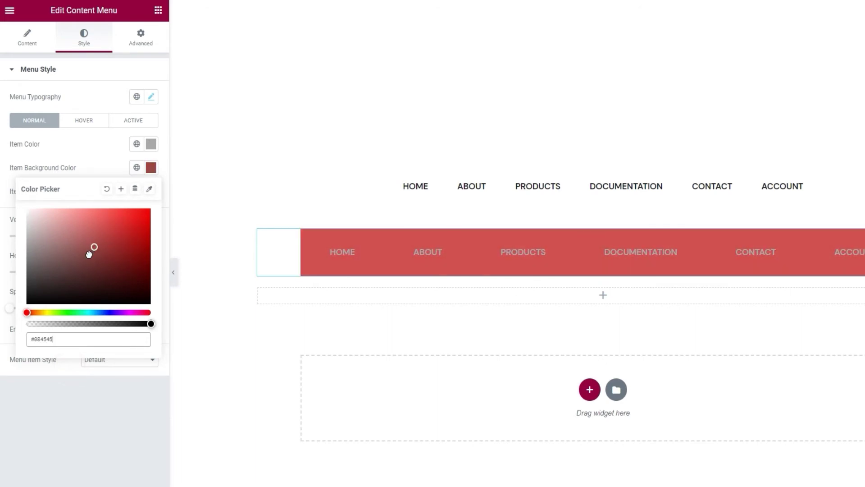
pyautogui.click(89, 255)
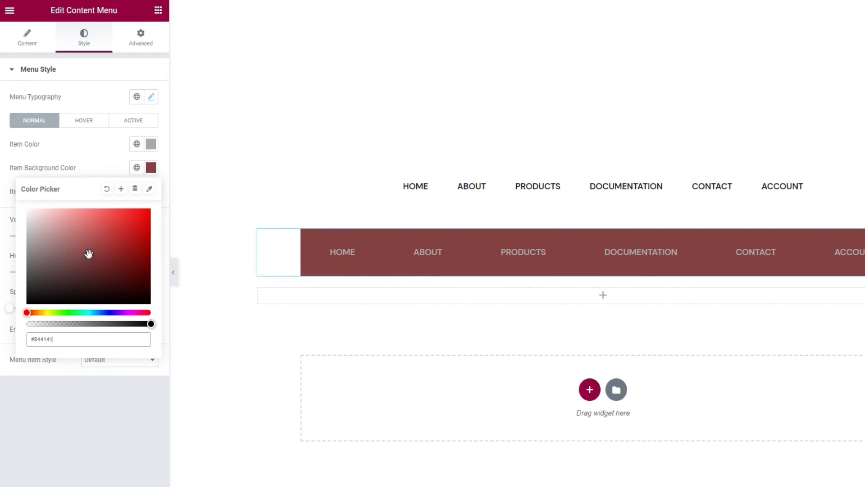
pyautogui.doubleClick(62, 338)
pyautogui.rightClick(61, 338)
pyautogui.click(90, 380)
pyautogui.click(106, 188)
pyautogui.click(111, 173)
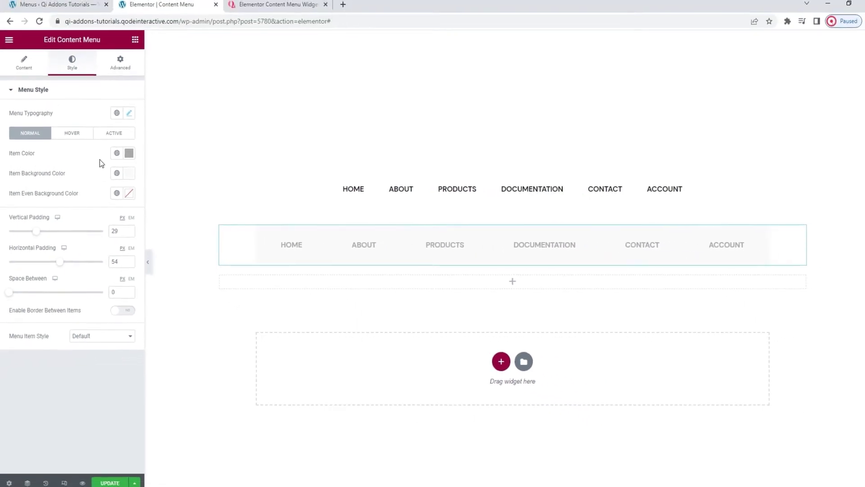
pyautogui.click(132, 44)
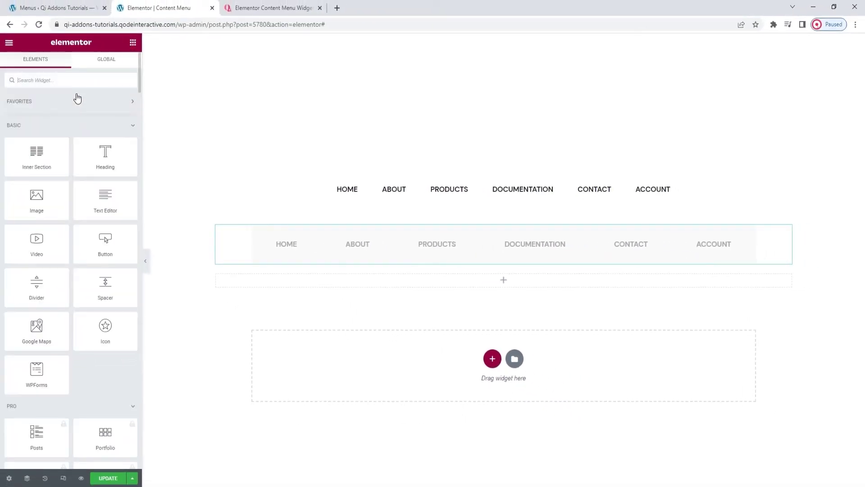
# Drop a third Content Menu below the second and centre its items horizontally.
pyautogui.write('cont')
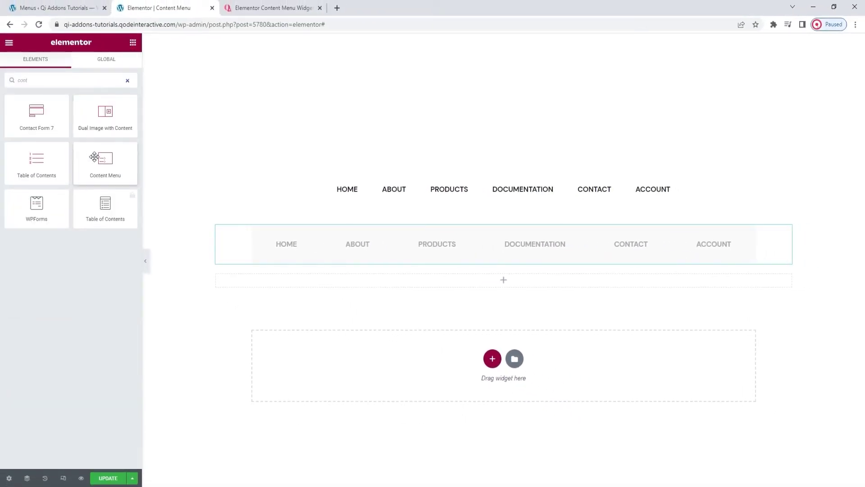
pyautogui.moveTo(95, 163); pyautogui.dragTo(413, 292)
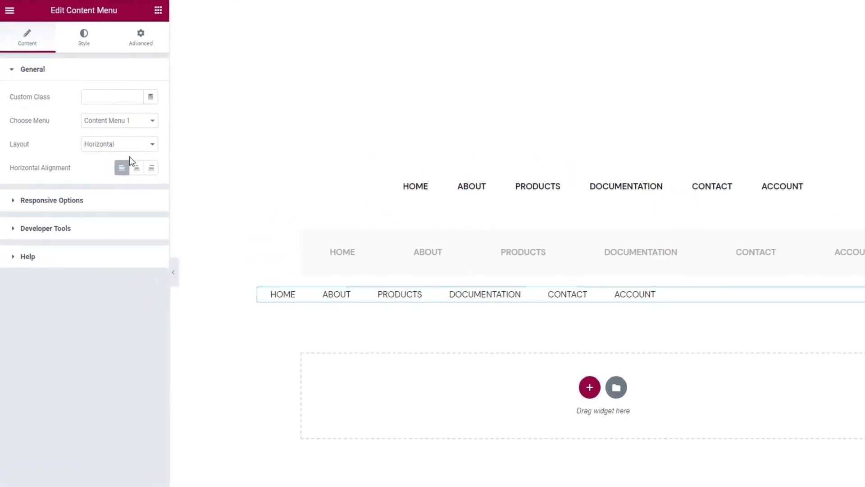
pyautogui.click(136, 166)
# Enable the third menu's Responsive Menu at the 680 breakpoint.
pyautogui.click(64, 198)
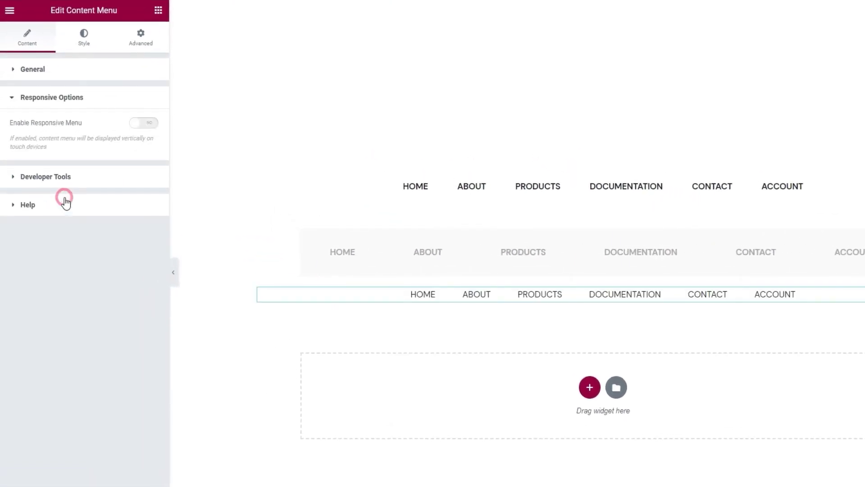
pyautogui.click(143, 124)
pyautogui.click(134, 167)
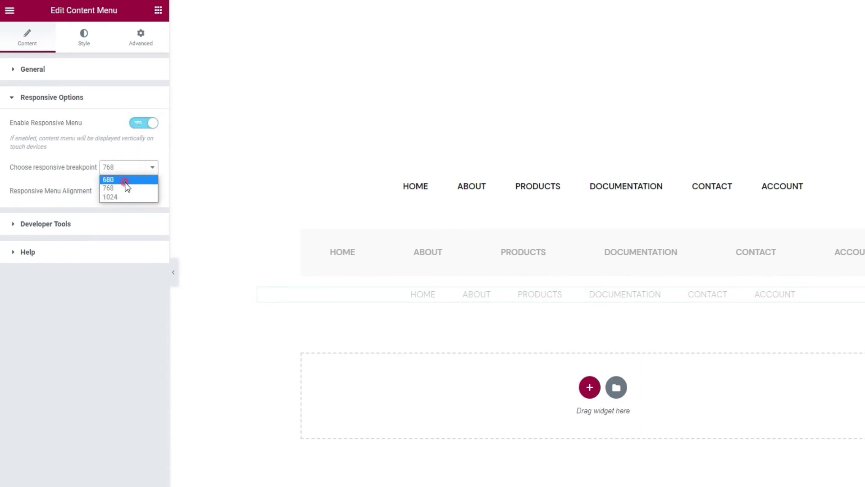
pyautogui.click(125, 181)
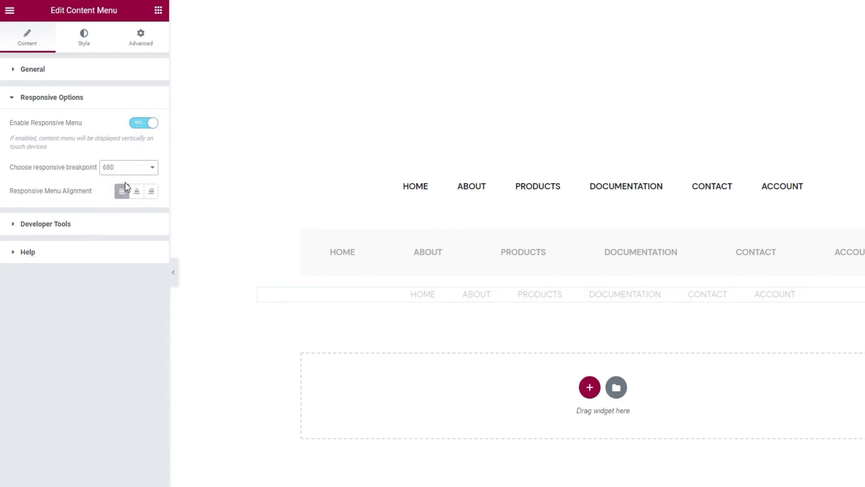
pyautogui.click(85, 35)
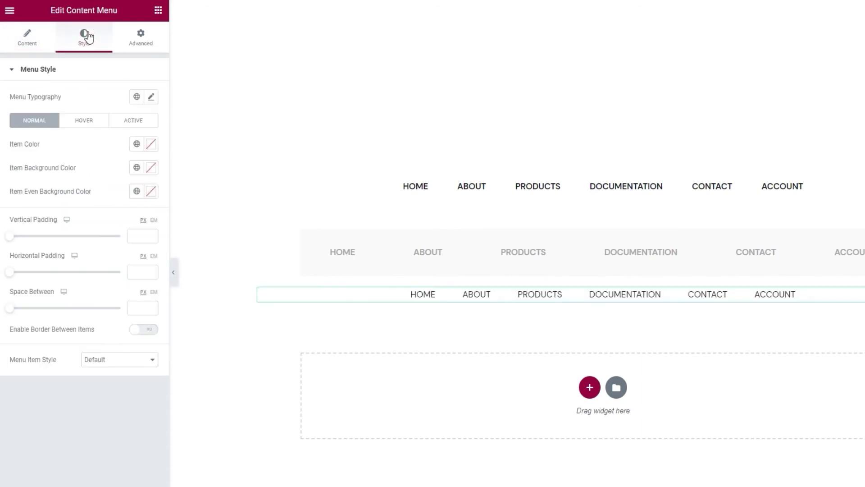
# Set the third menu's typography to weight 700, capitalized, with -0.6 letter spacing.
pyautogui.click(151, 97)
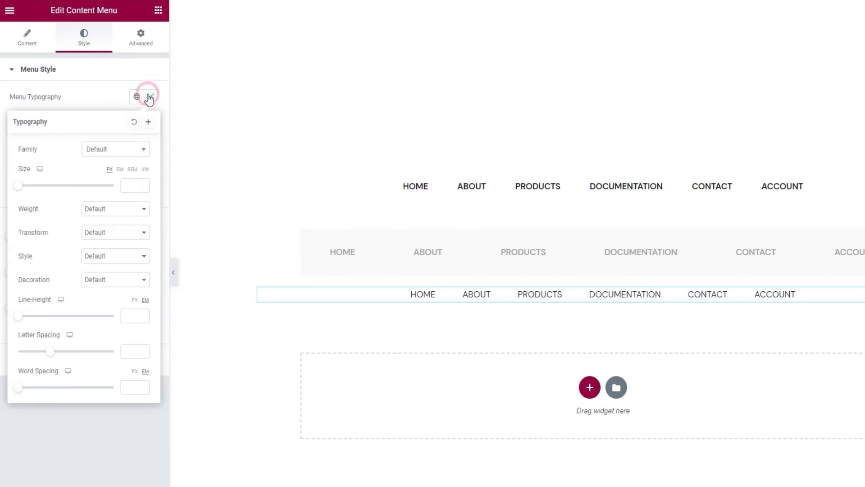
pyautogui.click(104, 210)
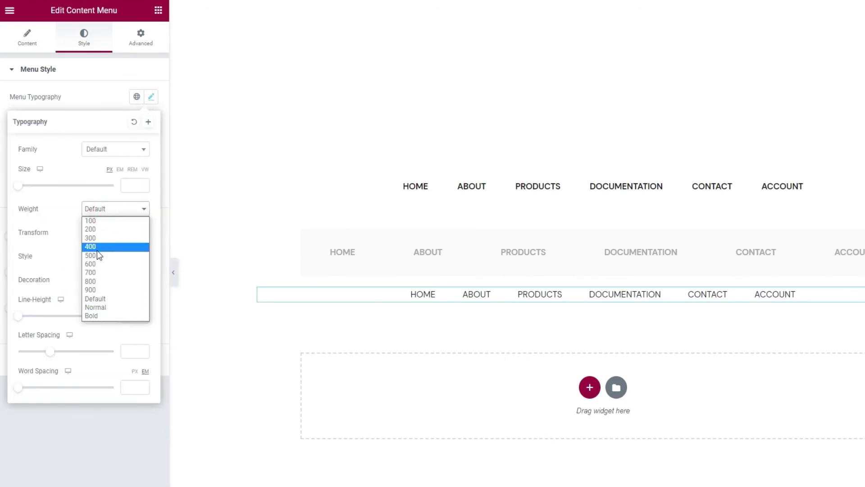
pyautogui.click(94, 271)
pyautogui.click(117, 232)
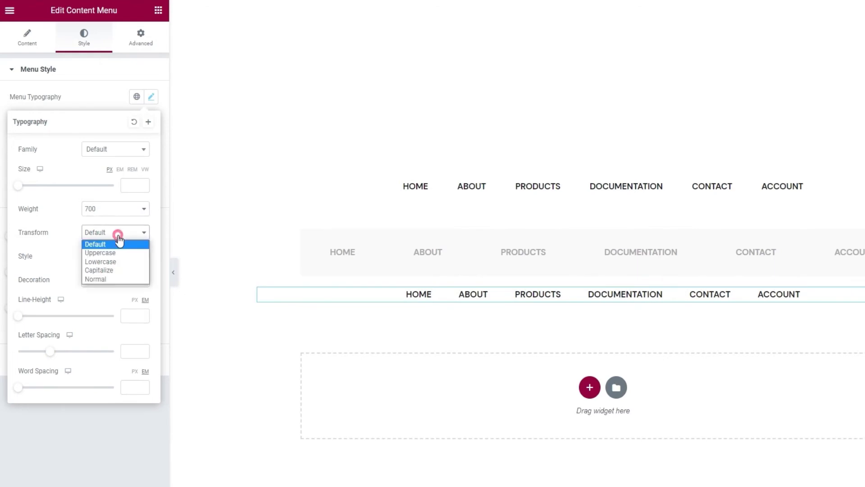
pyautogui.click(115, 269)
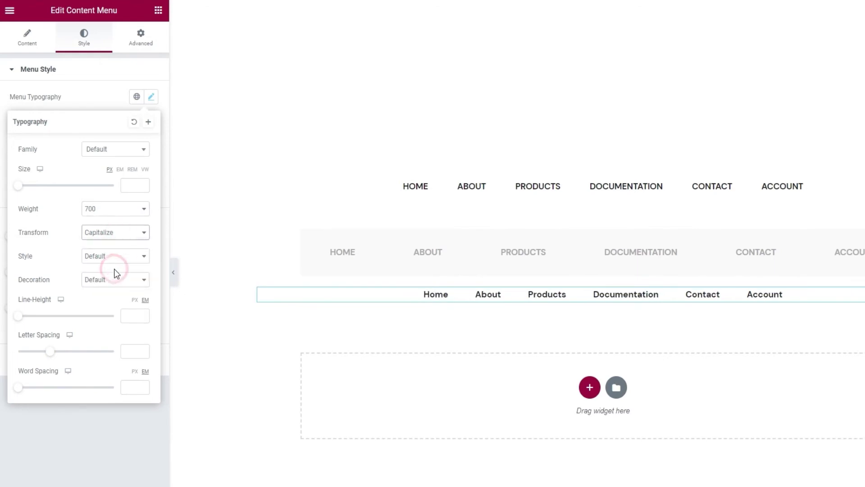
pyautogui.click(128, 351)
pyautogui.write('-0.6')
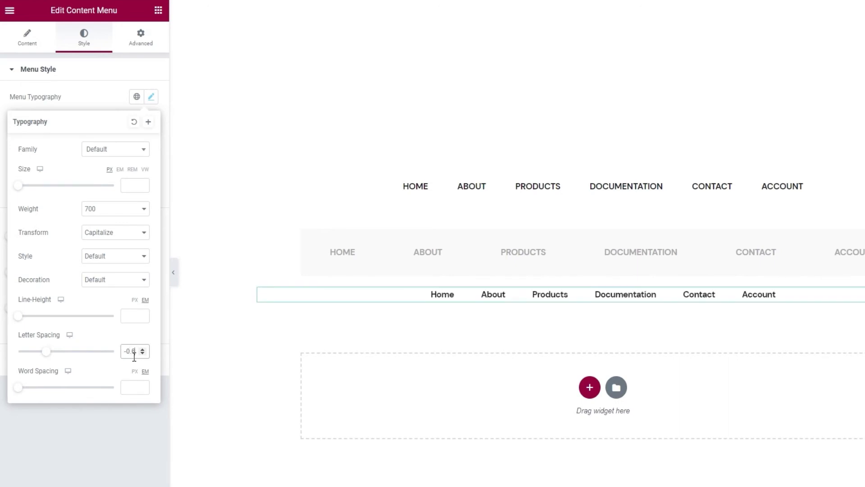
pyautogui.click(96, 97)
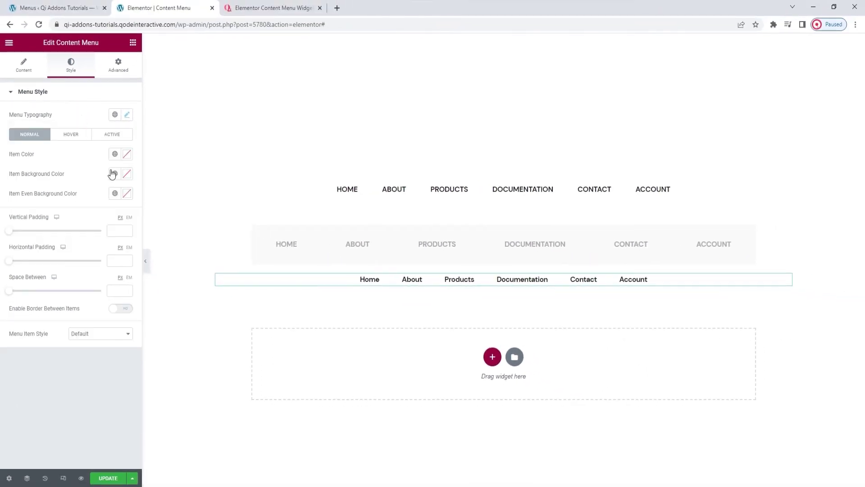
# Set the menu item colour to black (#000000).
pyautogui.click(127, 154)
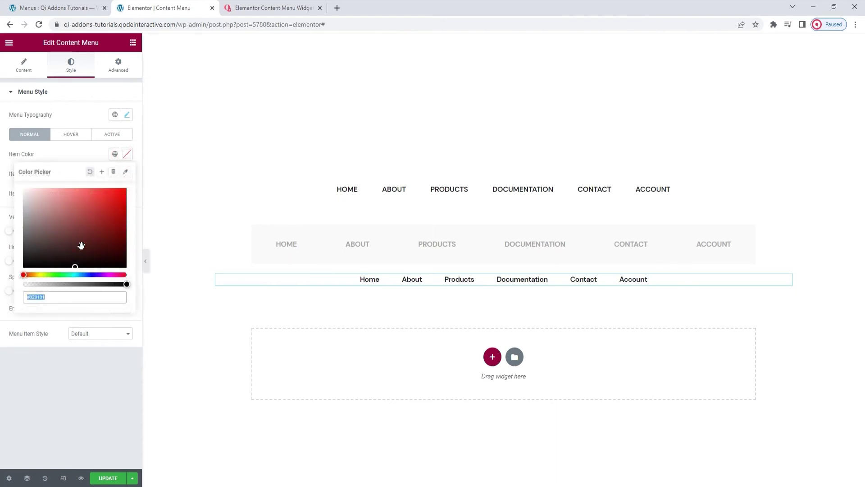
pyautogui.doubleClick(67, 302)
pyautogui.write('000000')
pyautogui.click(86, 159)
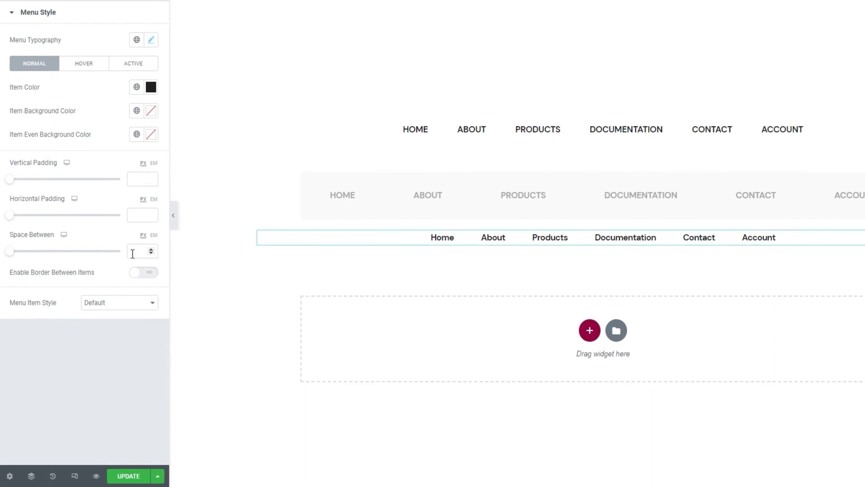
# Set the space between menu items to 30.
pyautogui.click(132, 253)
pyautogui.write('30')
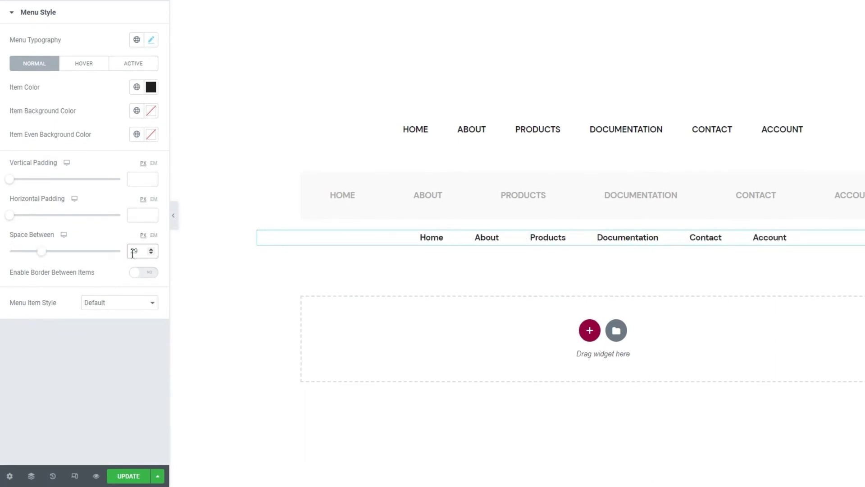
pyautogui.click(132, 305)
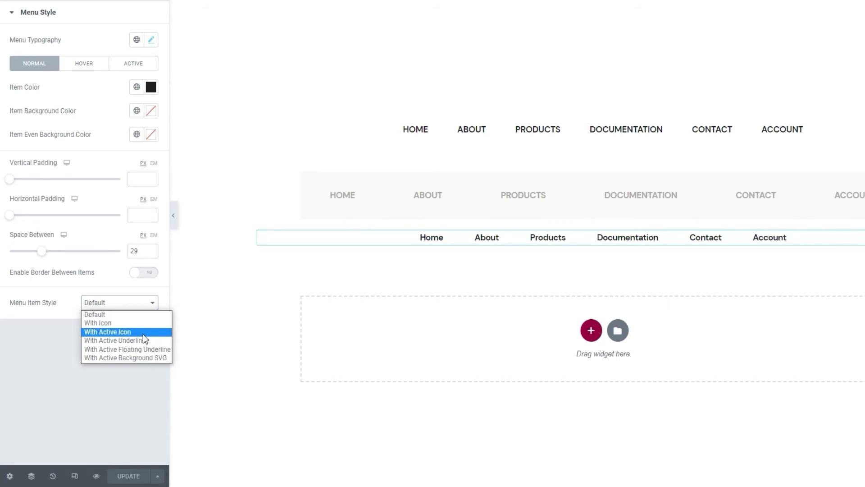
# Choose the With Active Icon style and upload the right-arrow SVG as the Active Item Icon.
pyautogui.click(142, 334)
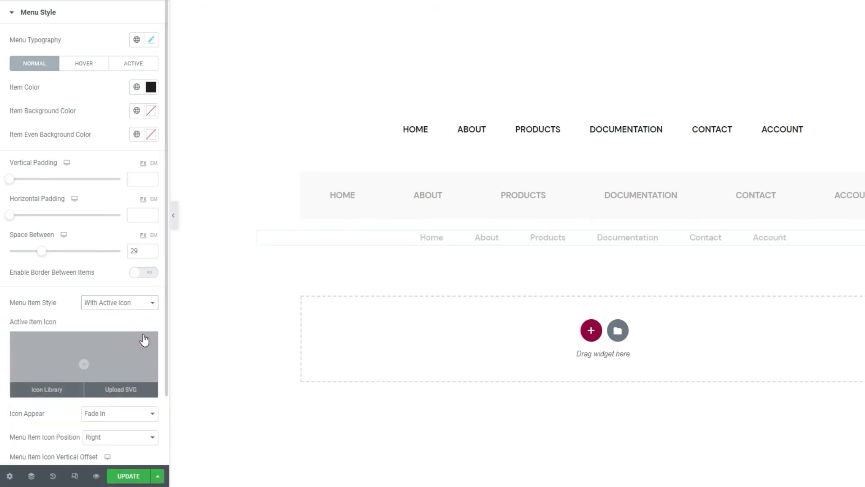
pyautogui.scroll(-1, 143, 339)
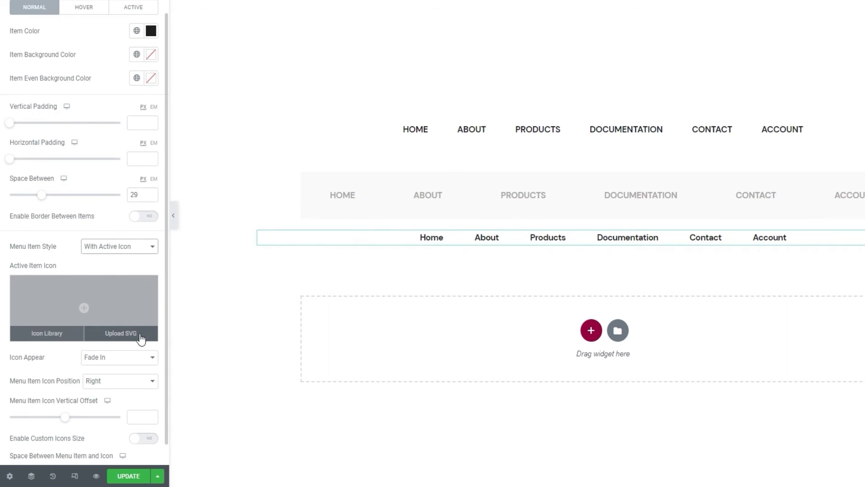
pyautogui.click(144, 339)
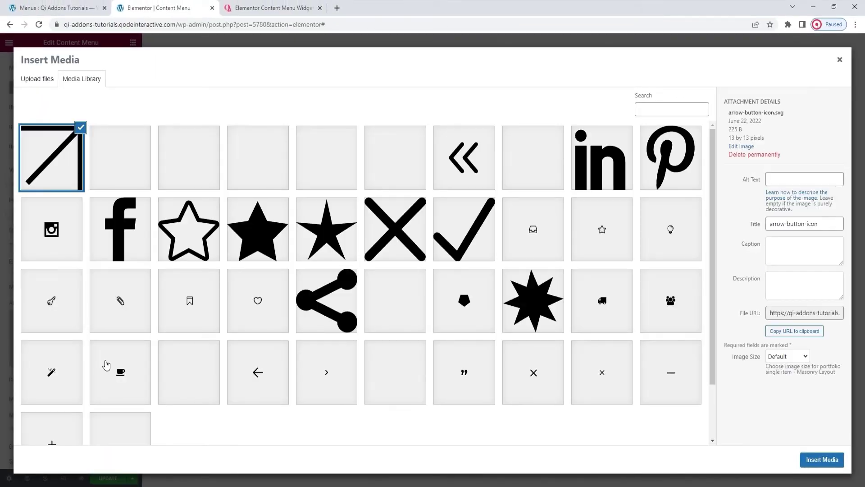
pyautogui.click(316, 367)
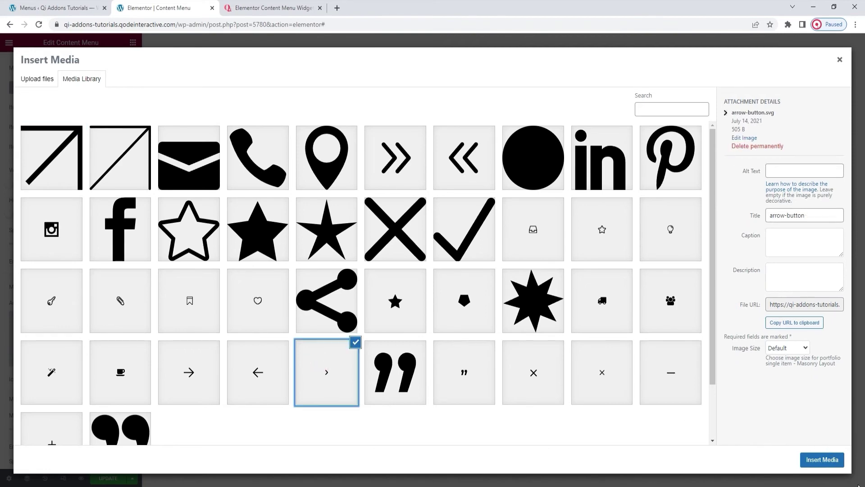
pyautogui.click(829, 460)
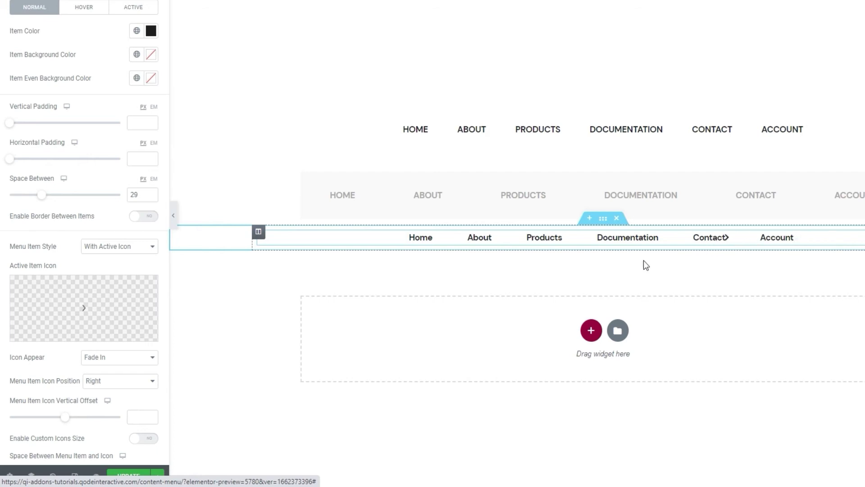
# Delete the arrow SVG from the Active Item Icon.
pyautogui.moveTo(81, 336)
pyautogui.scroll(-1, 135, 311)
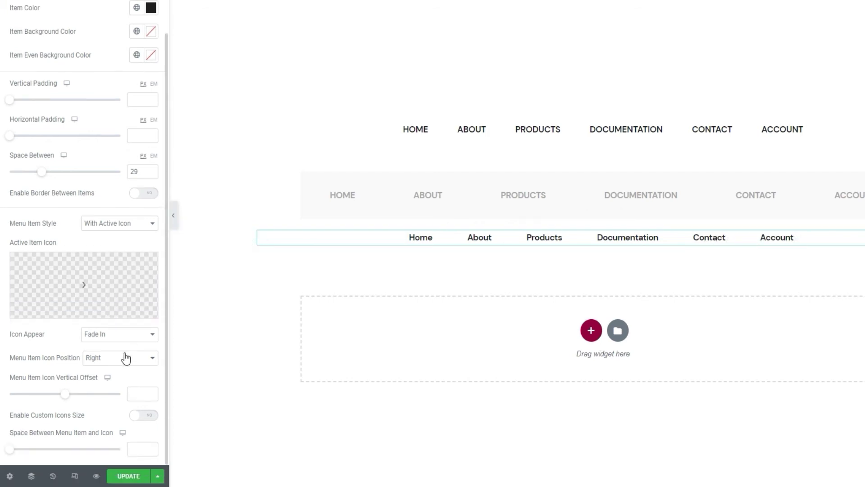
pyautogui.click(147, 264)
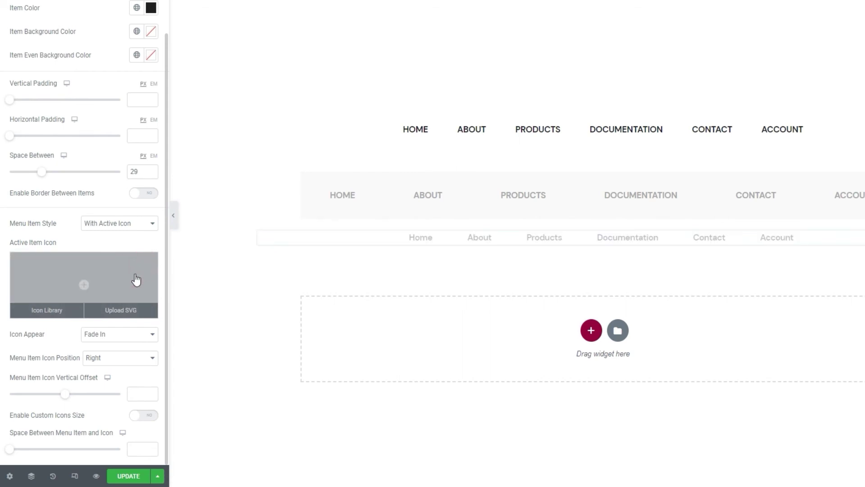
# Try With Active Floating Underline, then set Menu Item Style to With Active Background SVG.
pyautogui.click(132, 225)
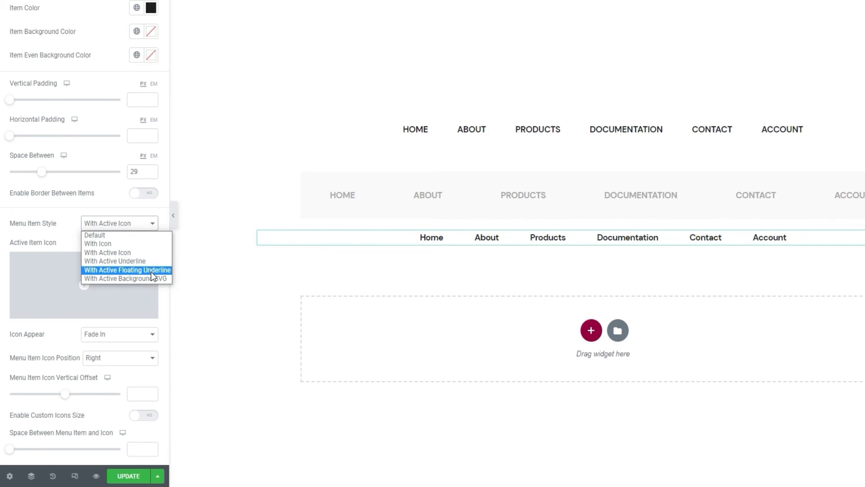
pyautogui.click(150, 271)
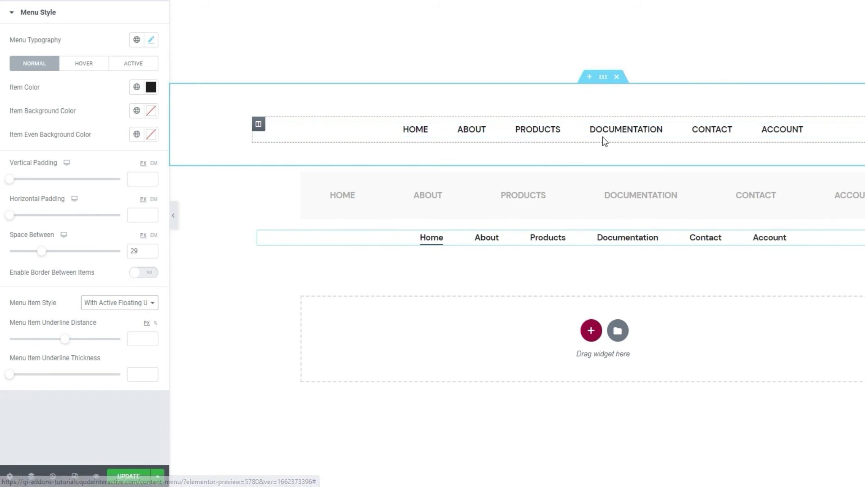
pyautogui.click(116, 303)
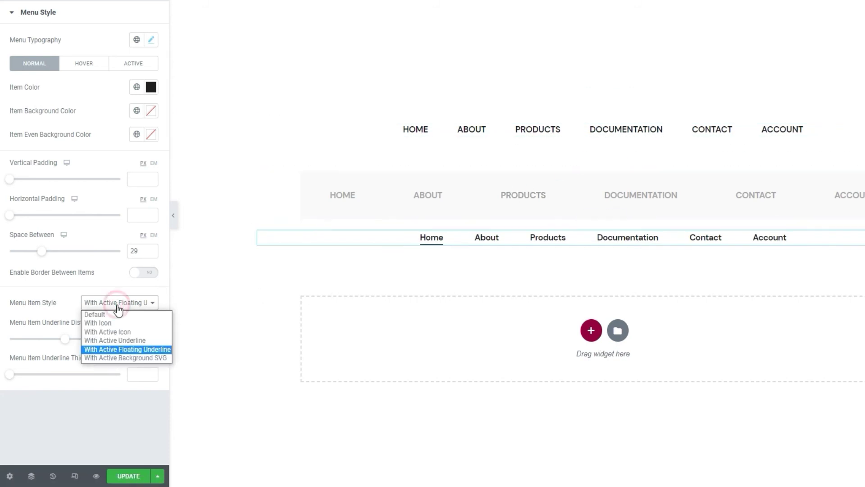
pyautogui.click(112, 358)
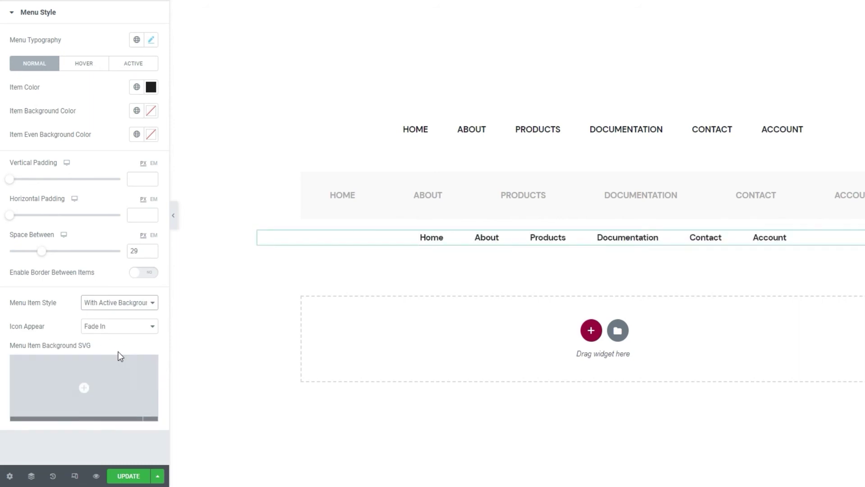
# Insert the outline star SVG from the Media Library as the Menu Item Background SVG.
pyautogui.moveTo(119, 398)
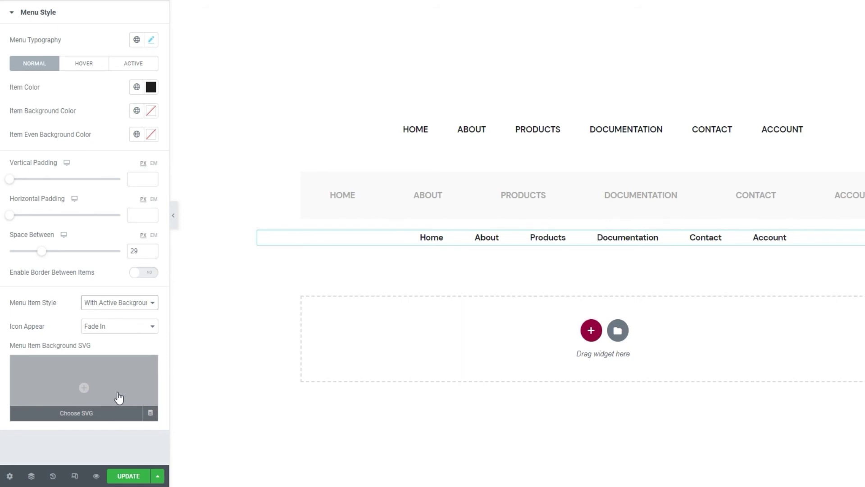
pyautogui.click(119, 398)
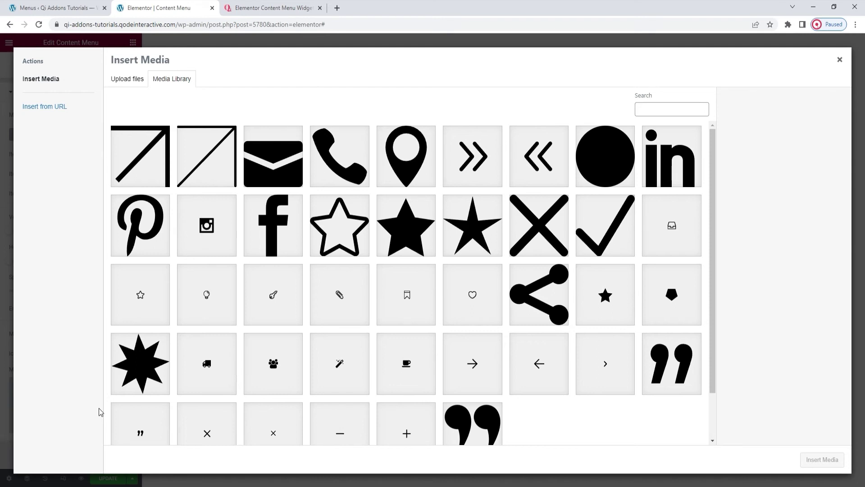
pyautogui.click(342, 244)
pyautogui.click(826, 460)
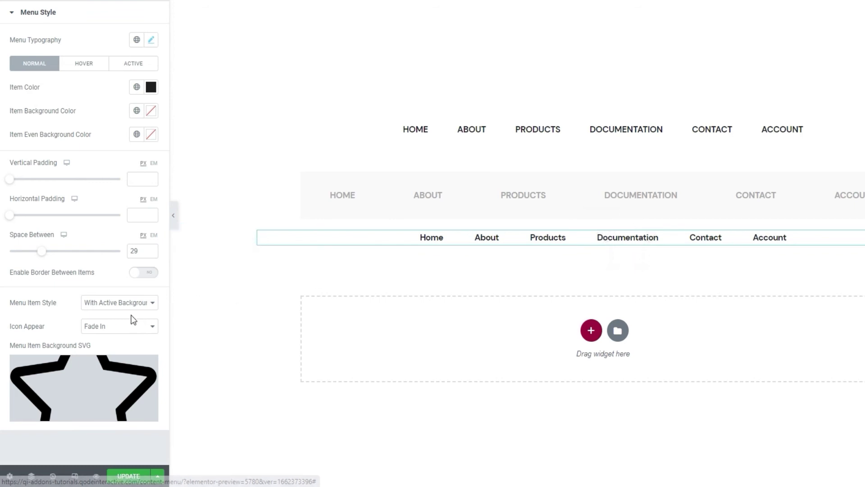
# Preview Icon Appear as Reveal From Center Horizontal, Center Vertical and Left, then return to Fade In.
pyautogui.click(119, 329)
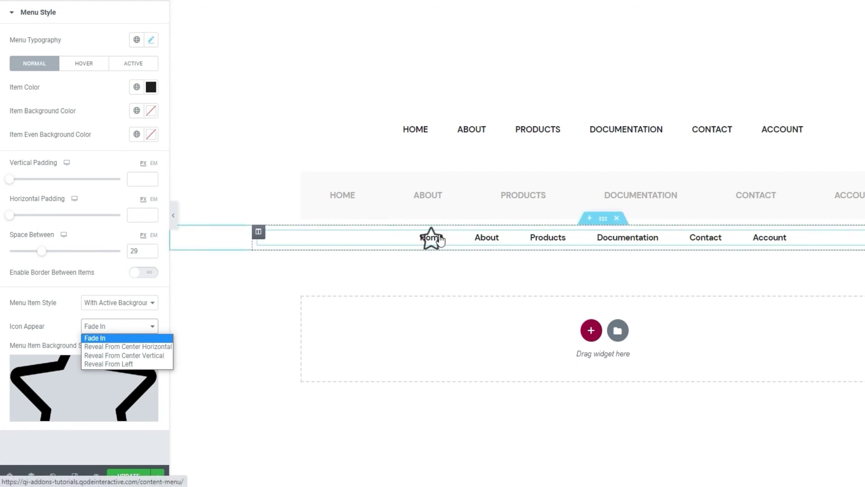
pyautogui.click(135, 347)
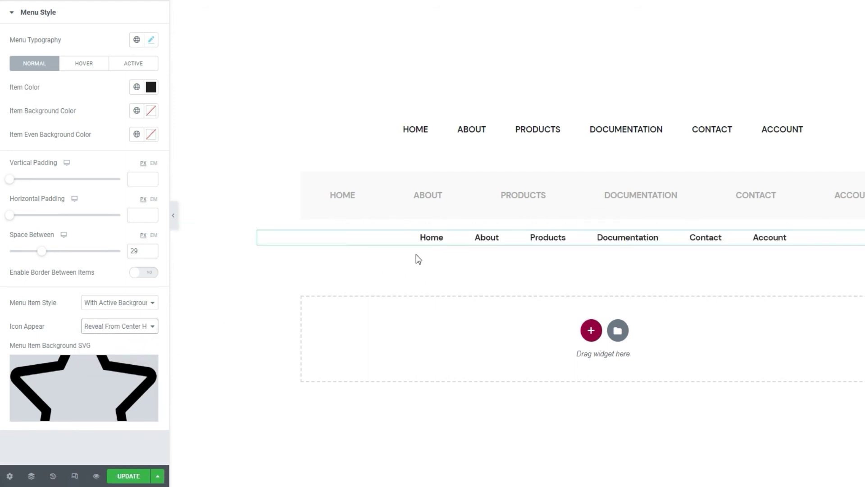
pyautogui.click(122, 335)
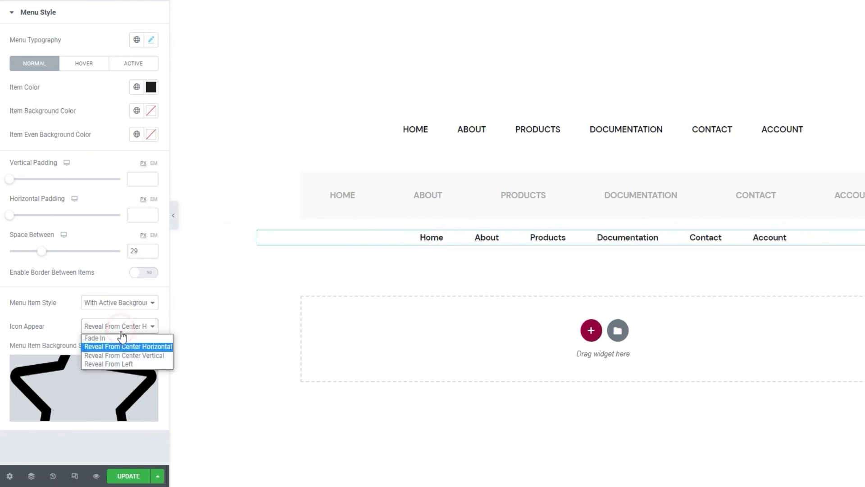
pyautogui.click(121, 356)
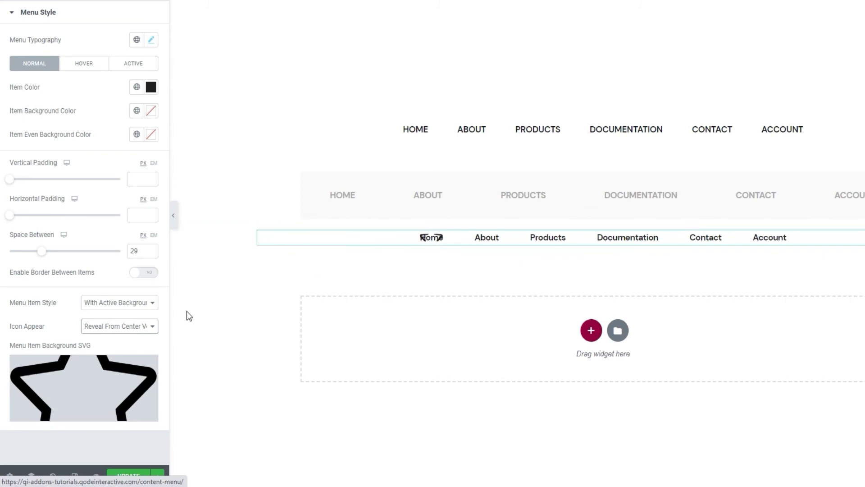
pyautogui.click(143, 329)
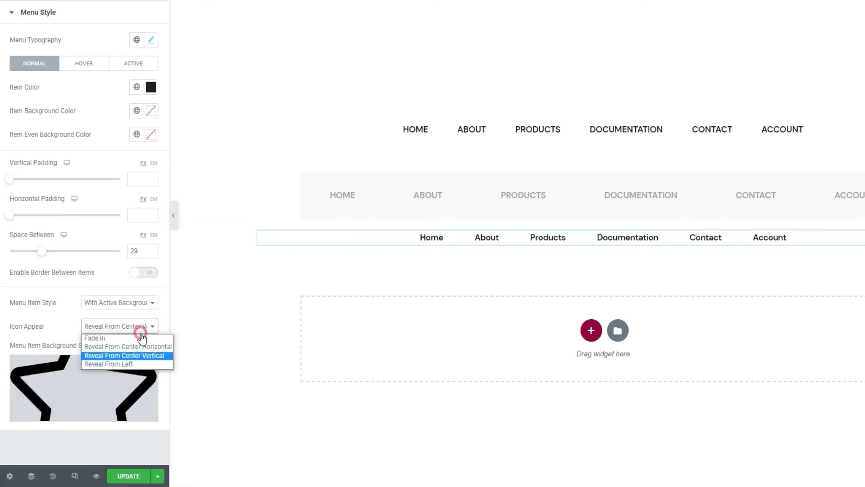
pyautogui.click(131, 365)
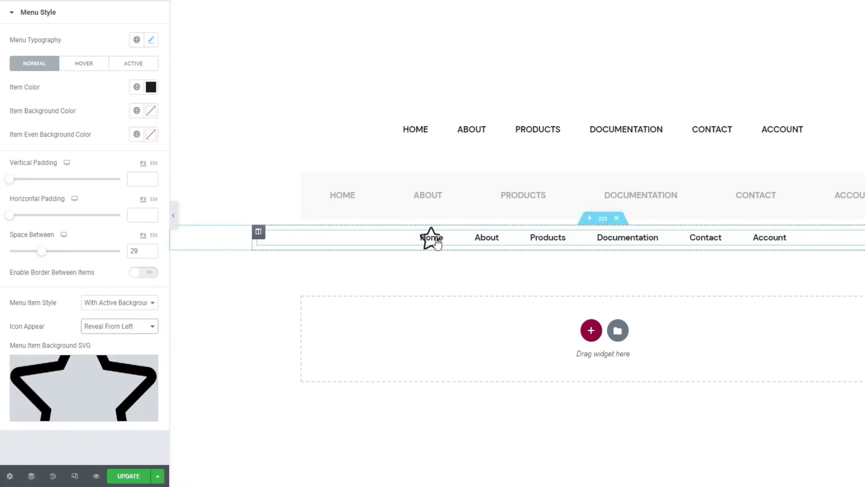
pyautogui.click(120, 326)
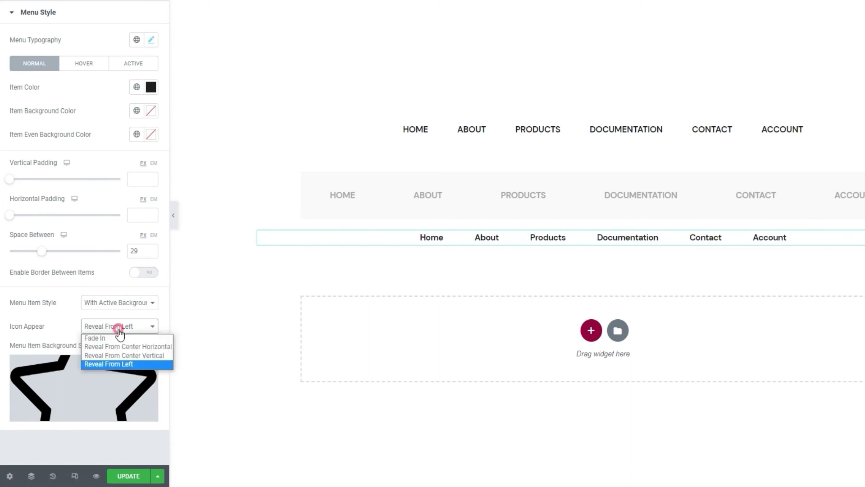
pyautogui.click(113, 338)
# Delete the star SVG from the menu item background.
pyautogui.moveTo(142, 387)
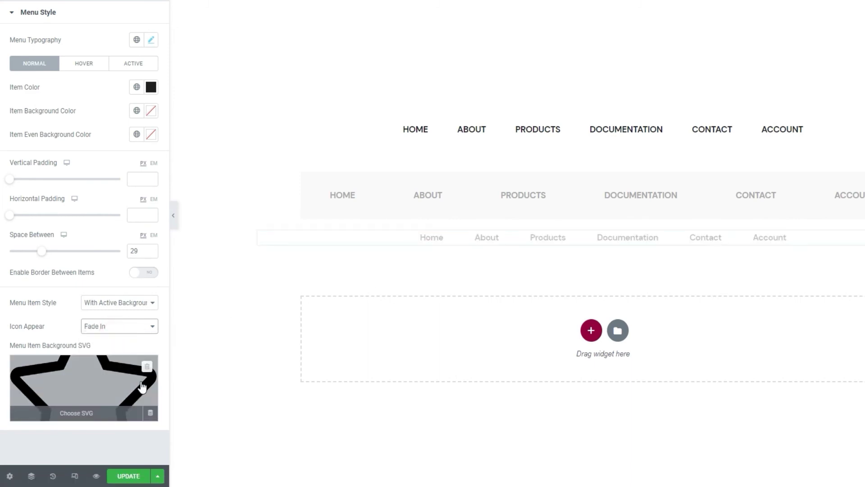
pyautogui.click(147, 365)
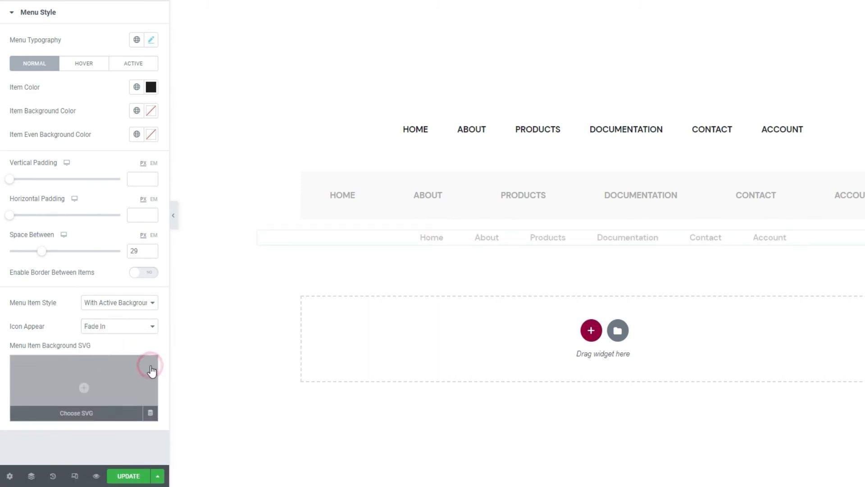
pyautogui.click(138, 305)
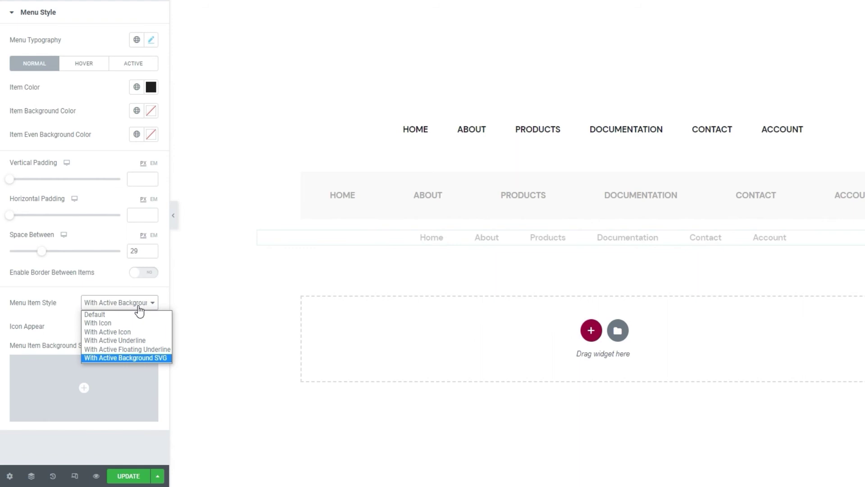
# Switch Menu Item Style to With Icon and upload the small right-arrow SVG as the Item Icon.
pyautogui.click(129, 322)
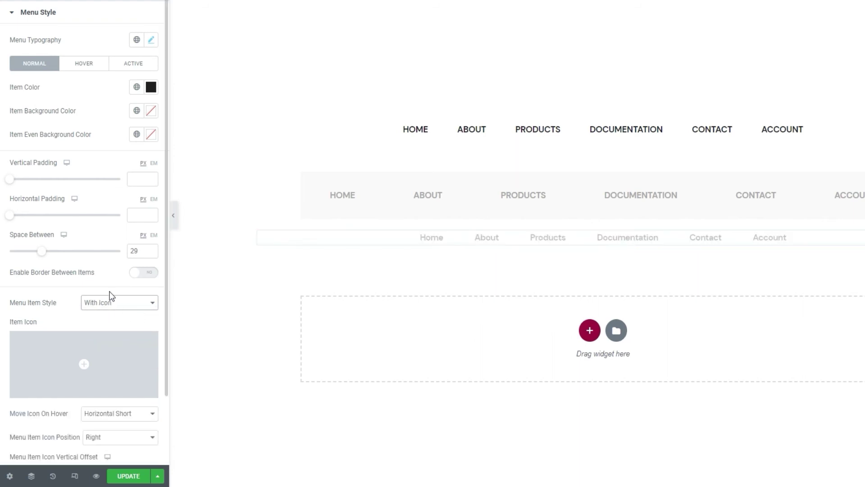
pyautogui.scroll(-1, 105, 269)
pyautogui.moveTo(119, 309)
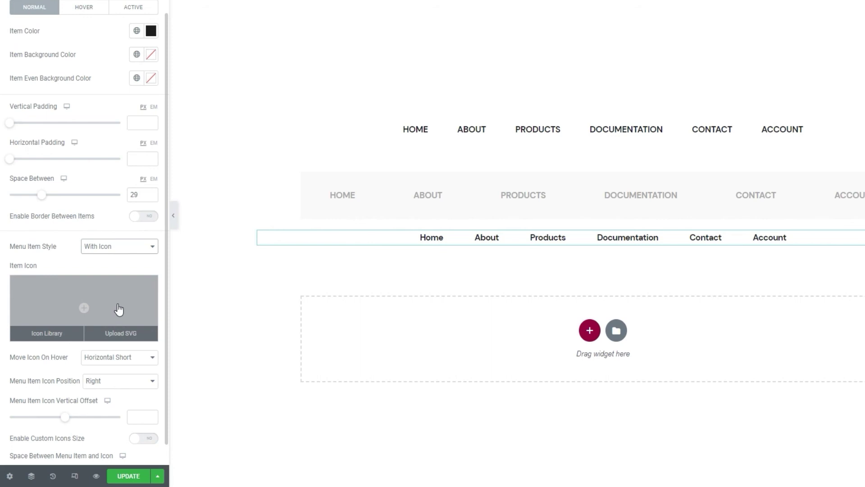
pyautogui.click(119, 336)
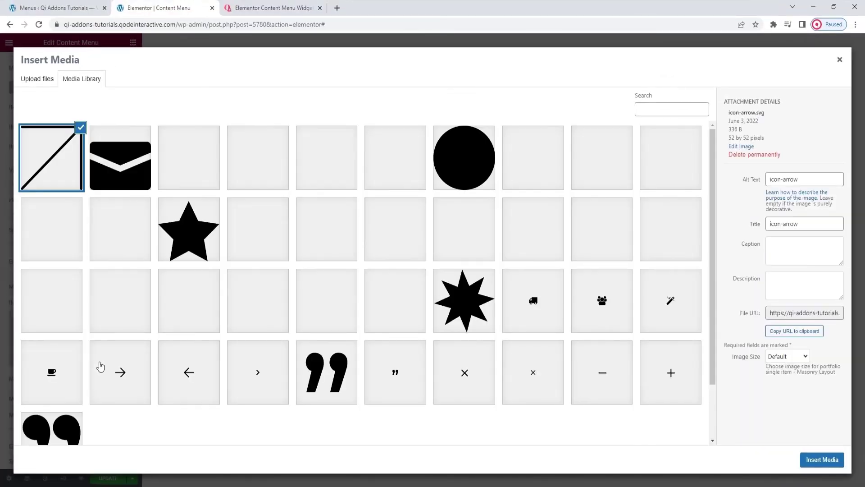
pyautogui.click(245, 380)
pyautogui.click(821, 460)
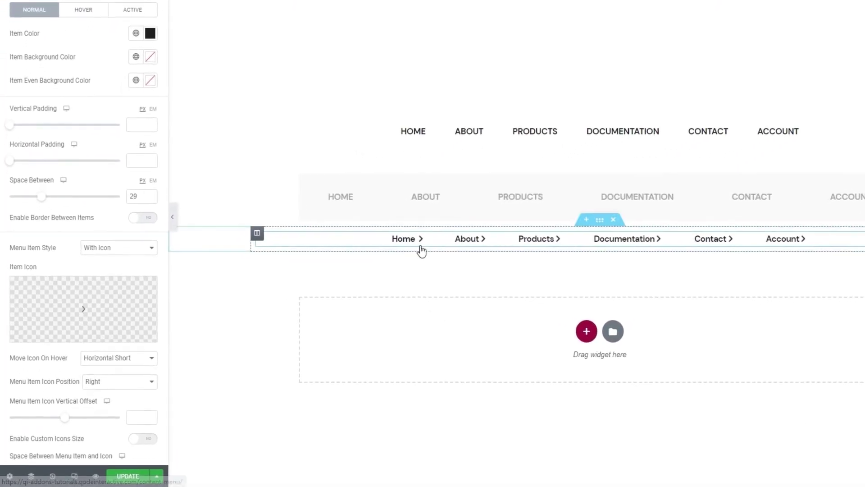
# Try Move Icon On Hover as Horizontal, Vertical, Diagonal and None, then set it to Horizontal Short.
pyautogui.scroll(-1, 93, 391)
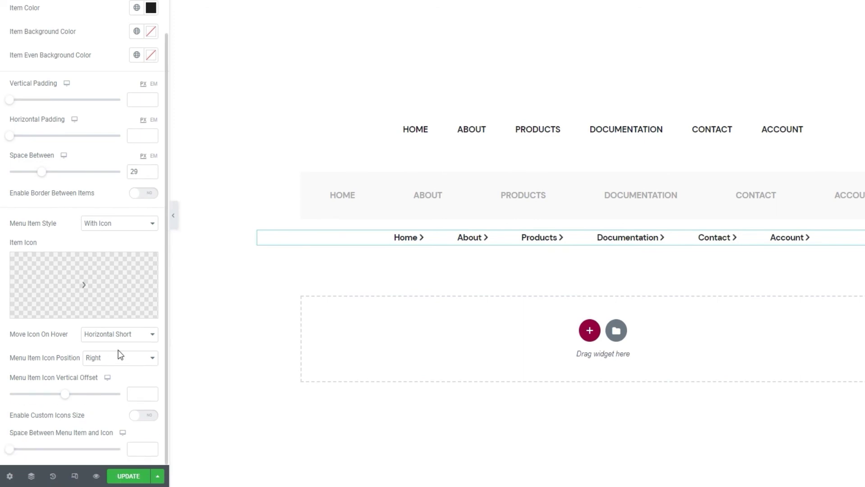
pyautogui.click(122, 334)
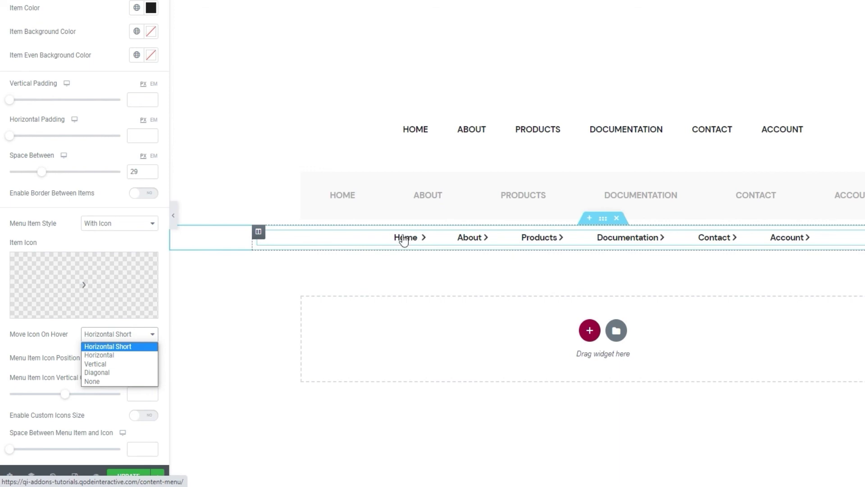
pyautogui.click(96, 356)
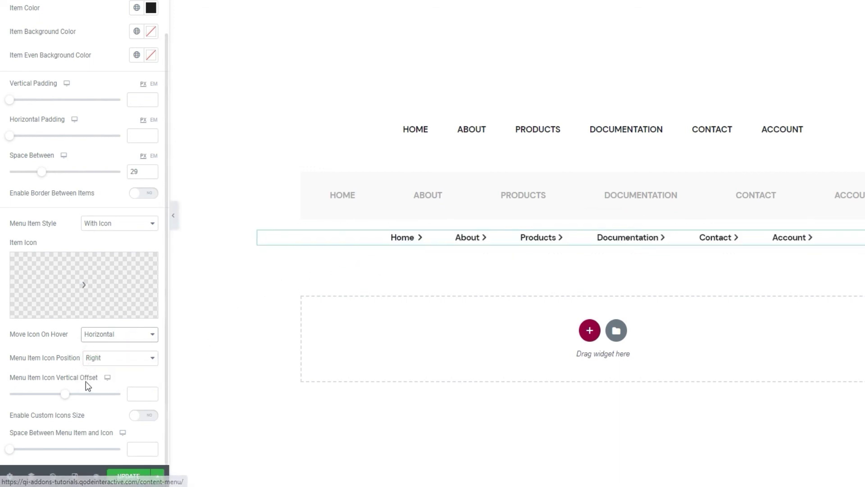
pyautogui.click(97, 334)
pyautogui.click(107, 361)
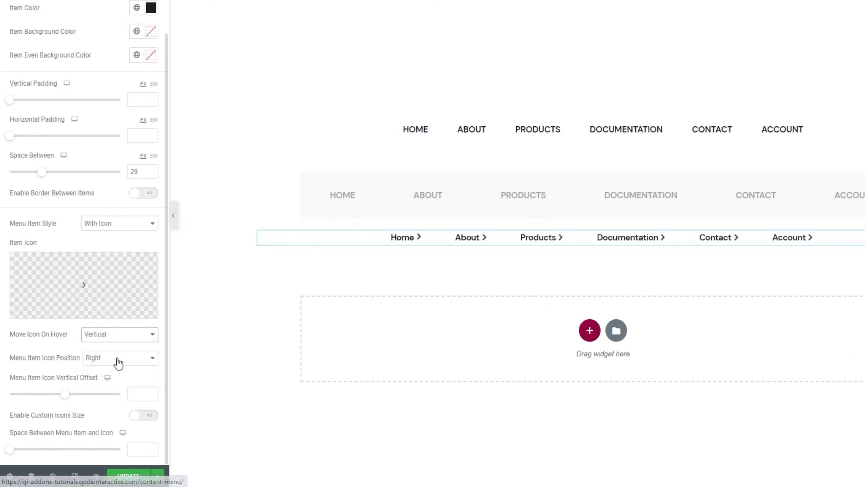
pyautogui.click(112, 334)
pyautogui.click(106, 372)
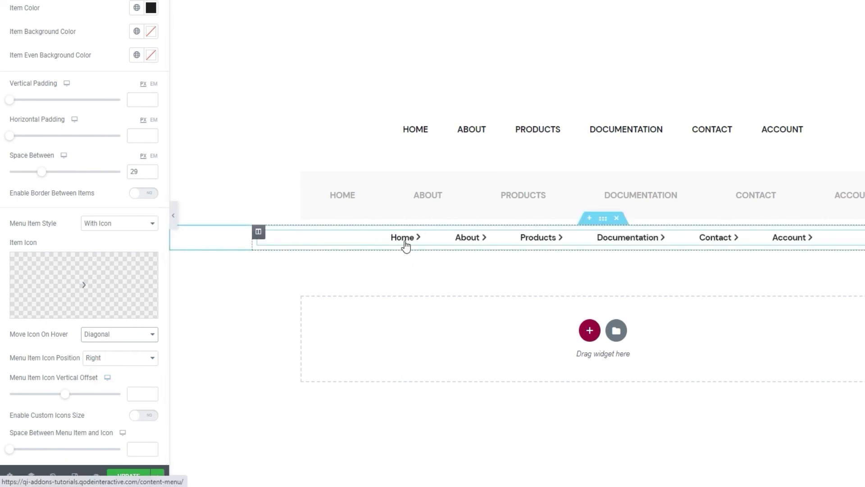
pyautogui.click(123, 335)
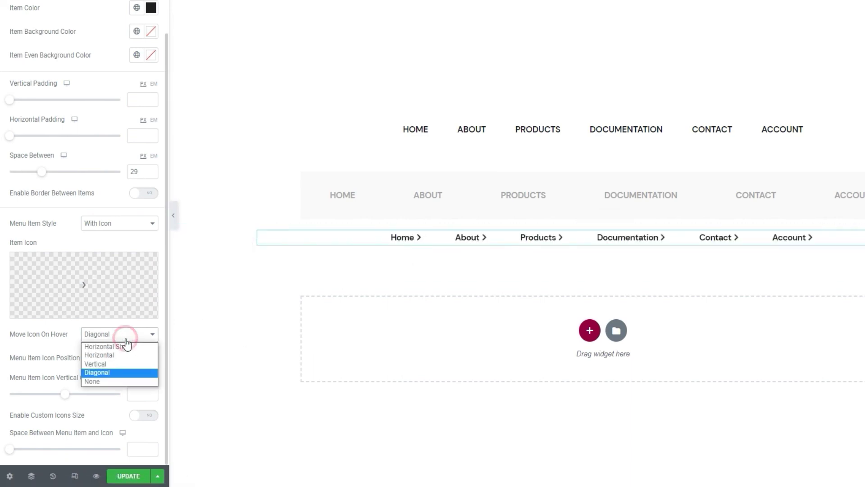
pyautogui.click(118, 381)
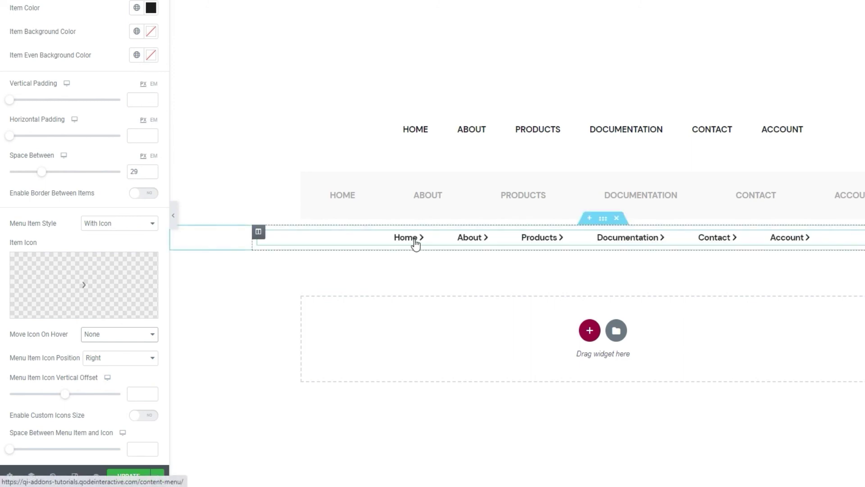
pyautogui.click(122, 338)
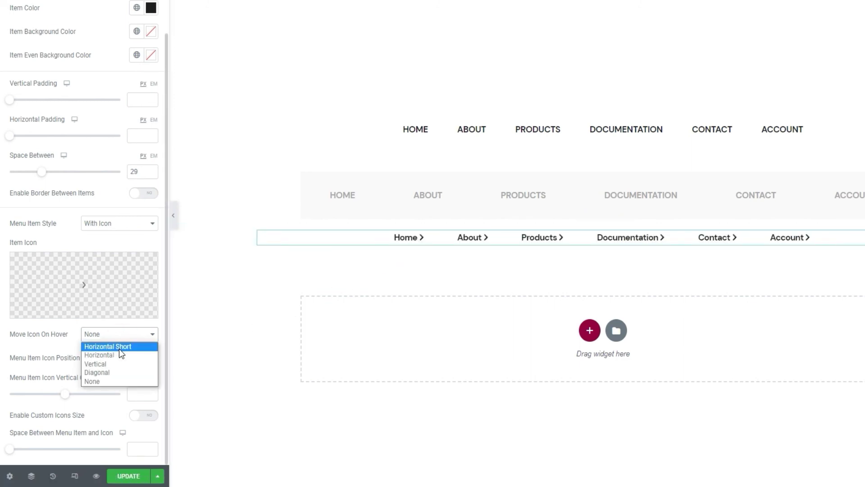
pyautogui.click(119, 347)
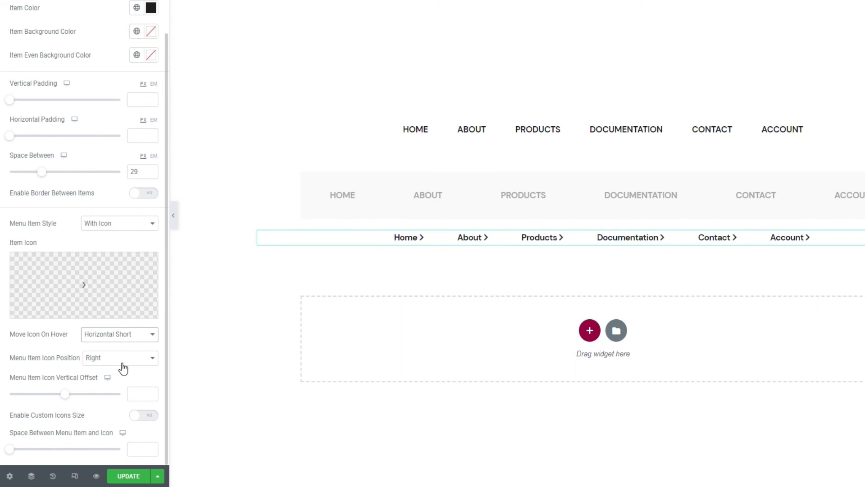
# Switch Icon Position to Left, then back to Right.
pyautogui.click(122, 364)
pyautogui.click(120, 371)
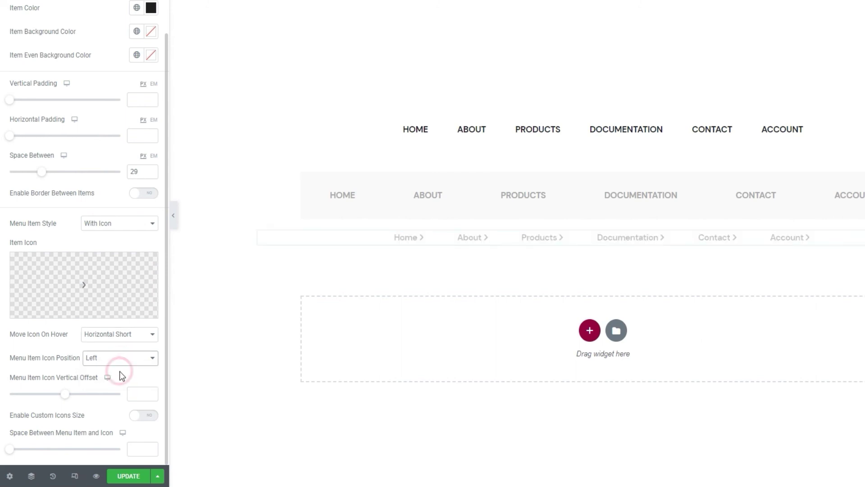
pyautogui.click(119, 361)
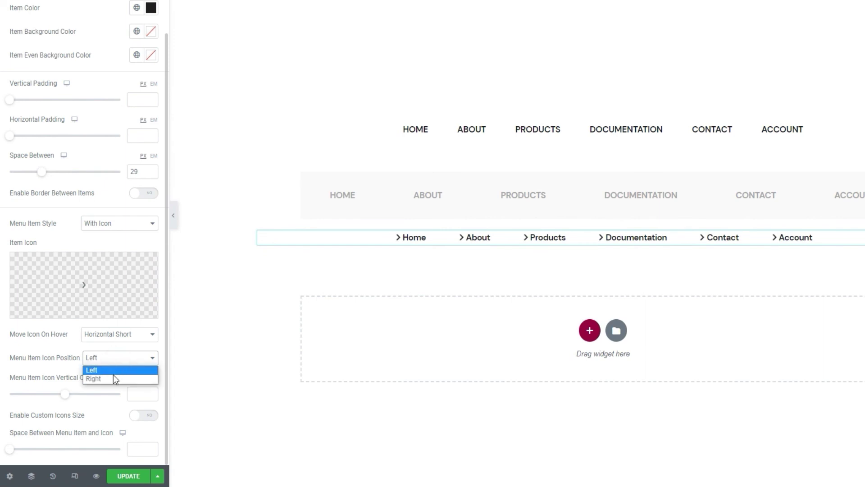
pyautogui.click(112, 378)
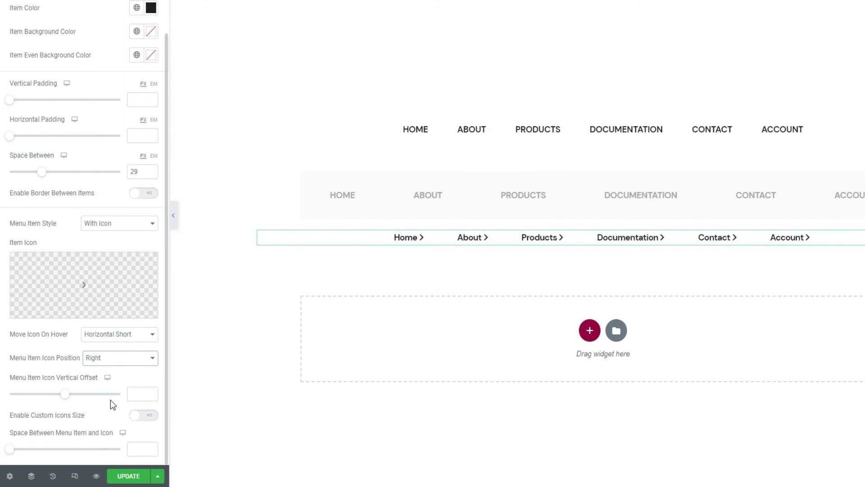
# Set Menu Item Icon Vertical Offset to 5, enable Custom Icons Size at 6, and item-to-icon spacing 6.
pyautogui.moveTo(65, 394)
pyautogui.mouseDown()
pyautogui.moveTo(77, 397)
pyautogui.moveTo(65, 399)
pyautogui.mouseUp()
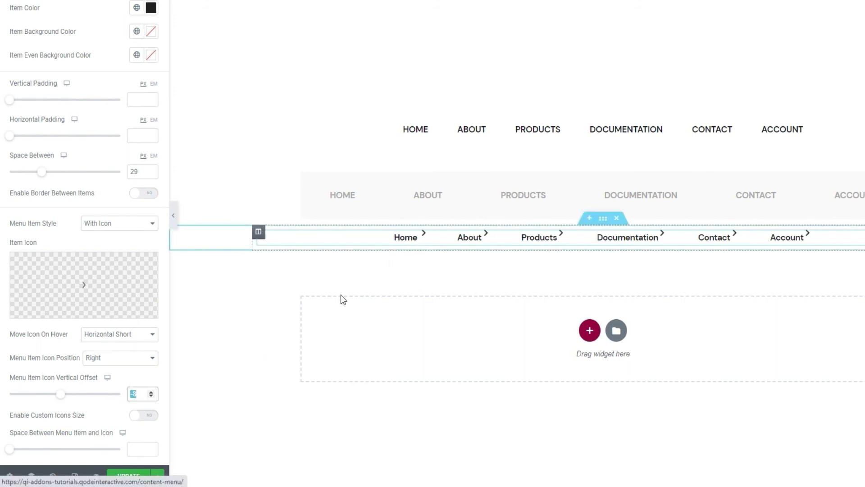
pyautogui.write('5')
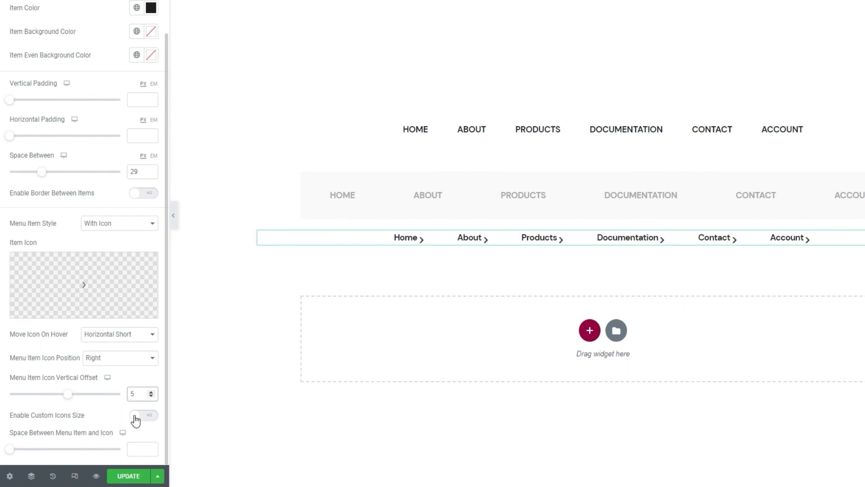
pyautogui.click(138, 415)
pyautogui.scroll(-1, 123, 378)
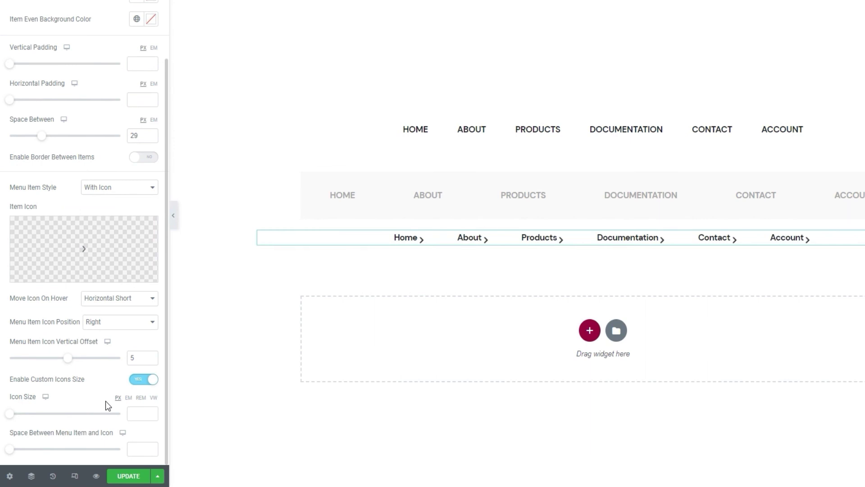
pyautogui.moveTo(9, 414); pyautogui.dragTo(19, 415)
pyautogui.doubleClick(130, 414)
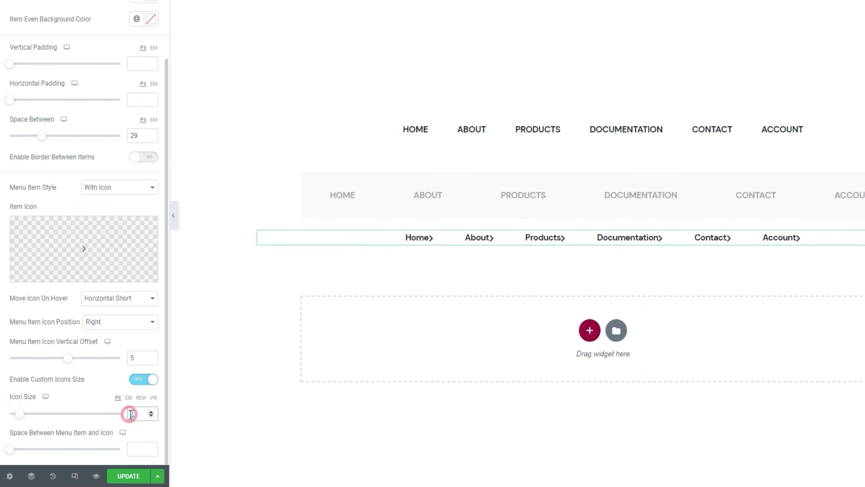
pyautogui.write('6')
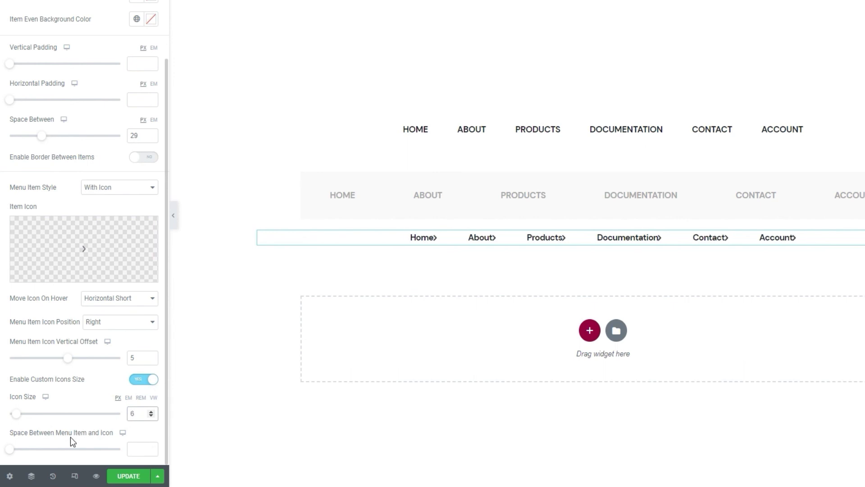
pyautogui.click(139, 446)
pyautogui.write('6')
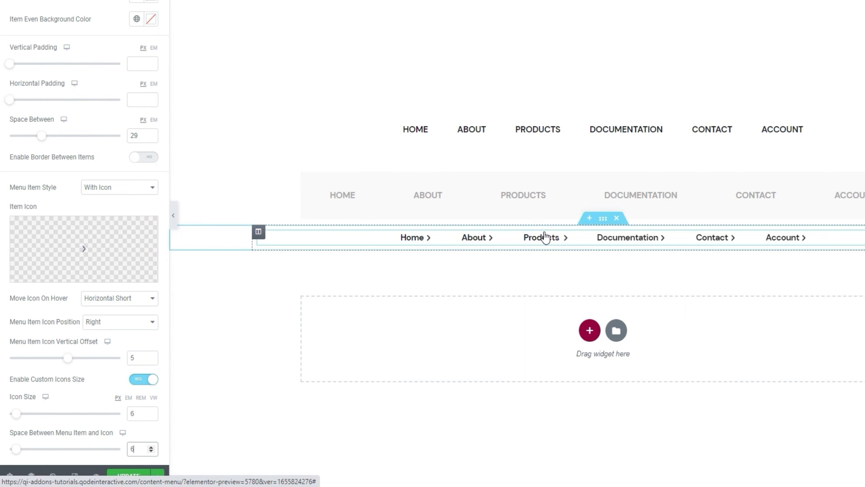
# Unlink the section's padding in Advanced and set Top padding to 40.
pyautogui.click(603, 219)
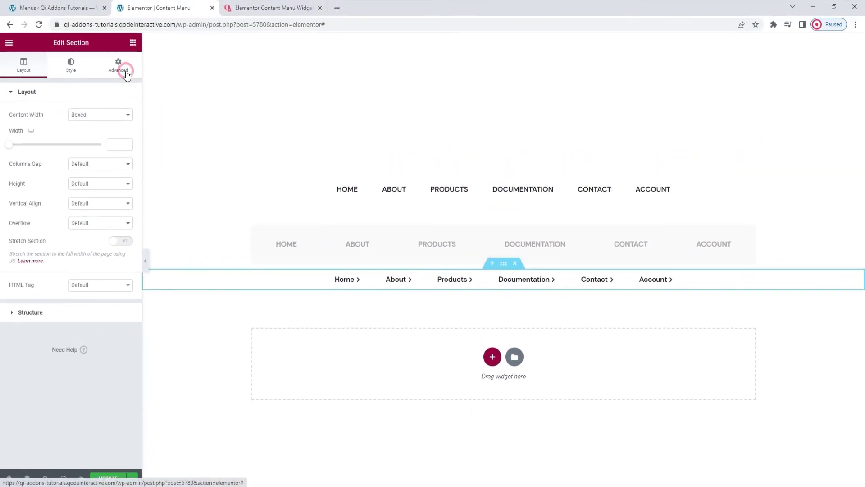
pyautogui.click(118, 66)
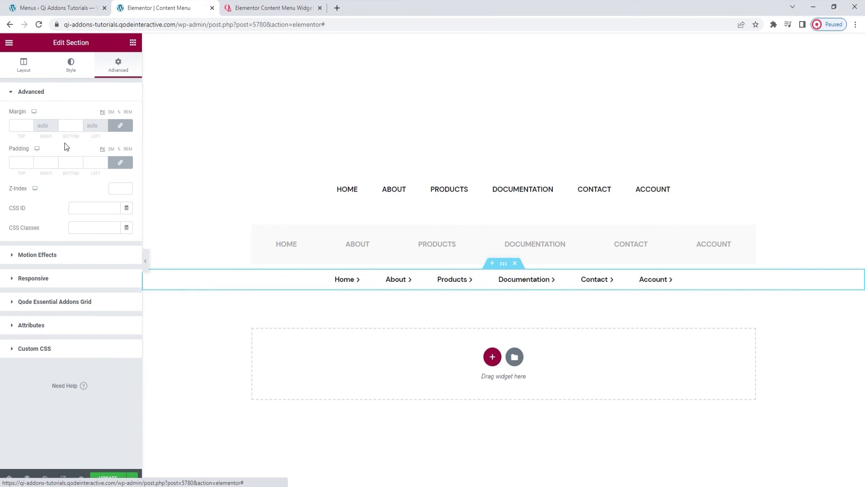
pyautogui.click(120, 162)
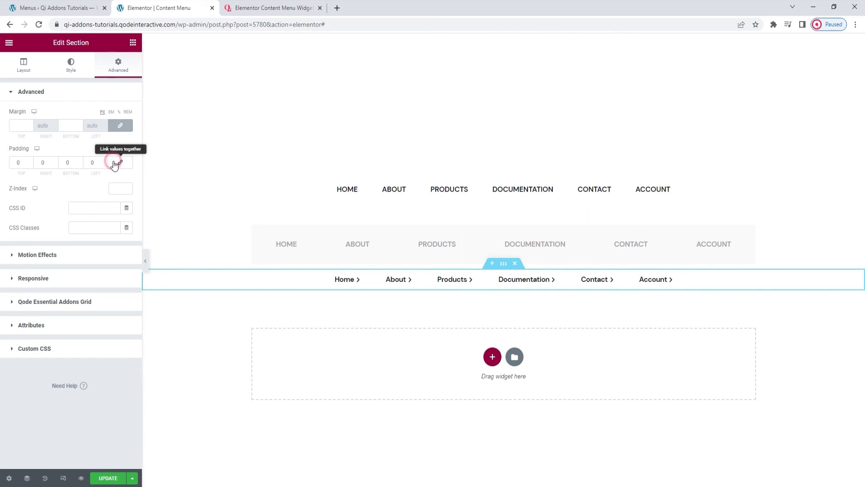
pyautogui.click(18, 161)
pyautogui.write('40')
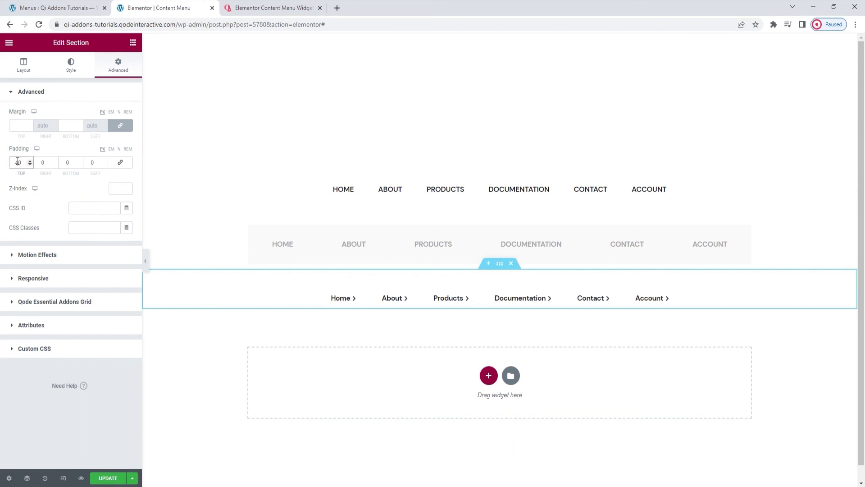
# Update the page and deselect the section to show the widget list.
pyautogui.click(101, 478)
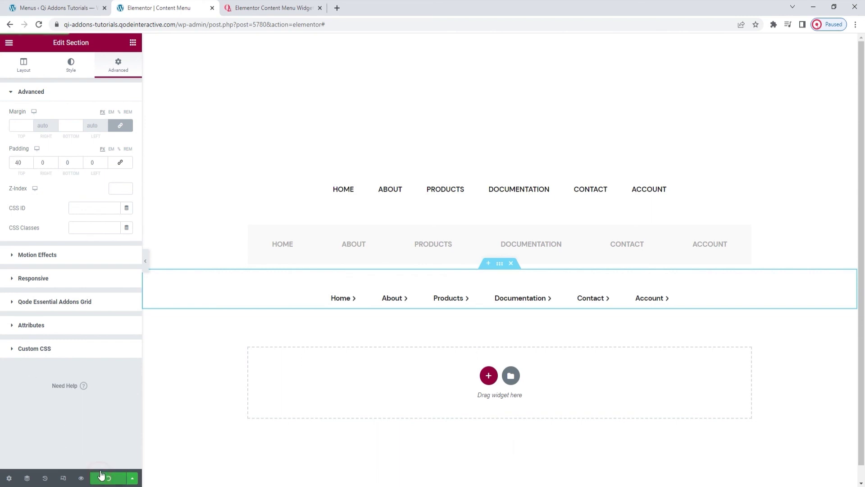
pyautogui.click(32, 79)
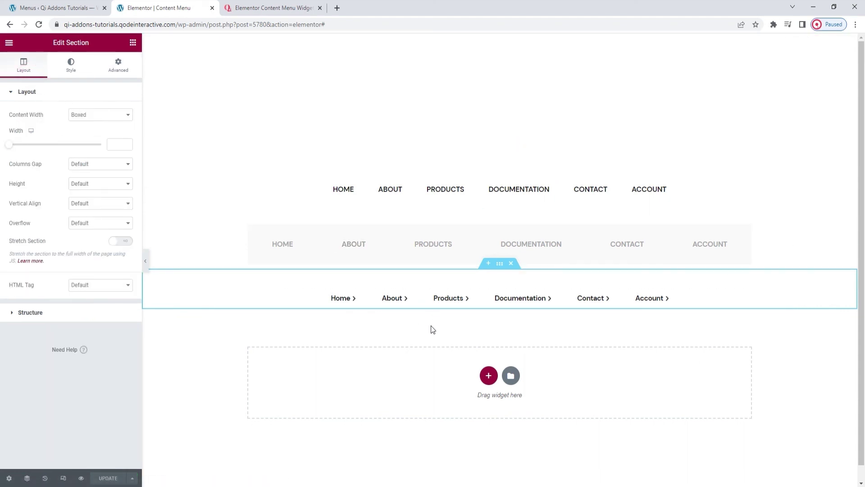
pyautogui.scroll(-1, 431, 325)
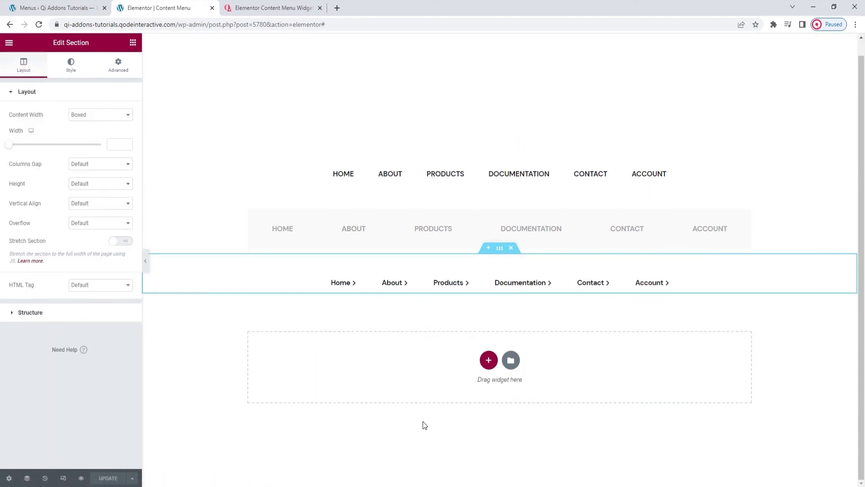
pyautogui.click(423, 420)
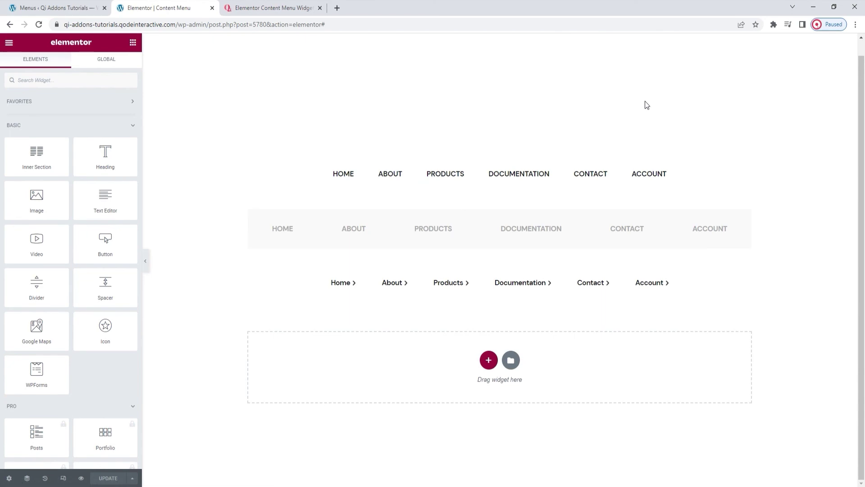
# Go to the Qi Addons Content Menu tab and scroll to the Customizable menu examples.
pyautogui.click(277, 9)
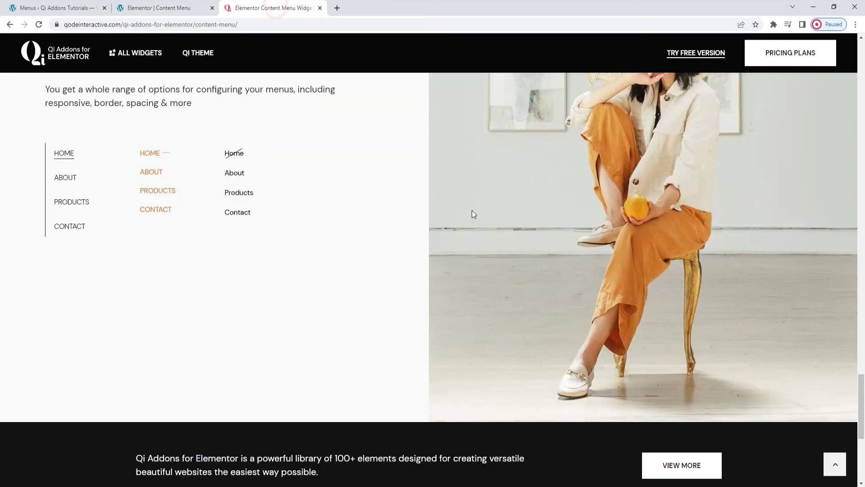
pyautogui.click(835, 464)
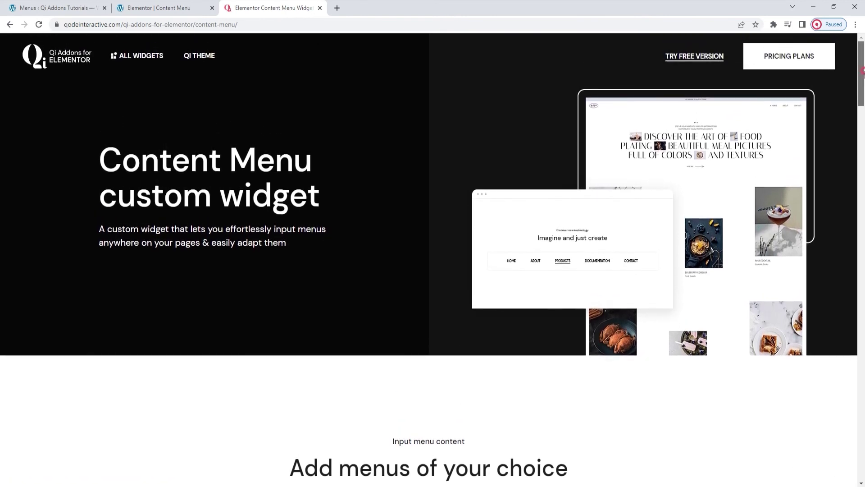
pyautogui.moveTo(863, 72); pyautogui.dragTo(864, 408)
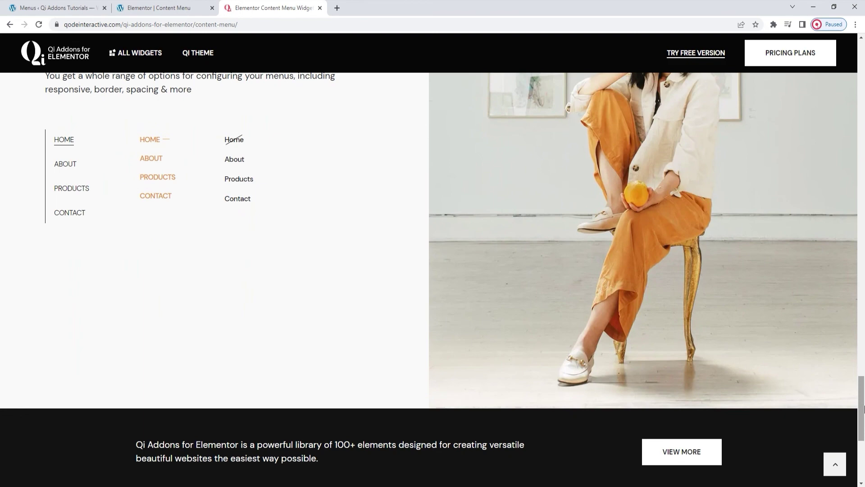